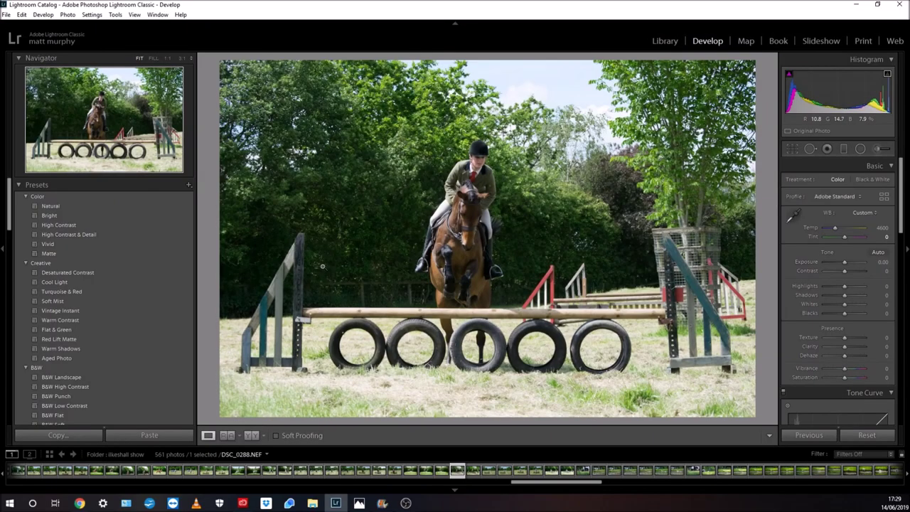
- Apply Auto tone in the Basic panel and check rider and horse detail at 1:1
scroll(82, 320, "down", 3)
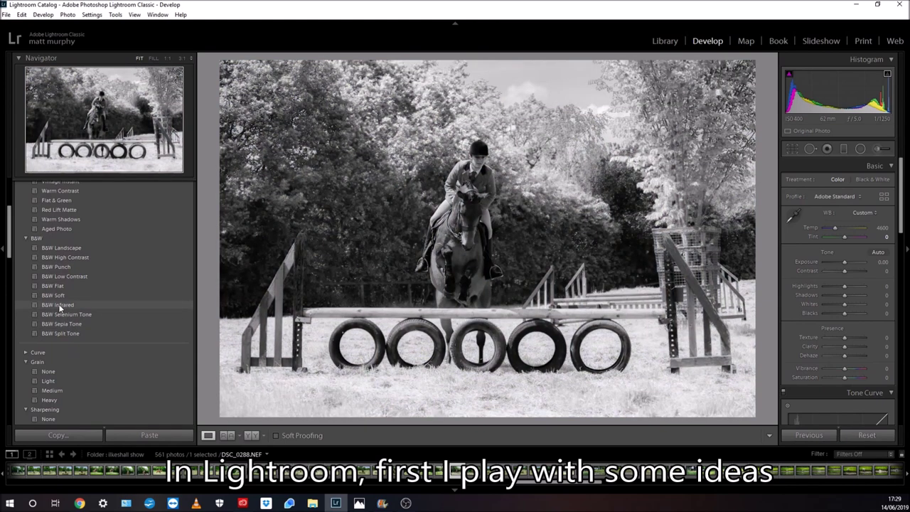
left_click(878, 254)
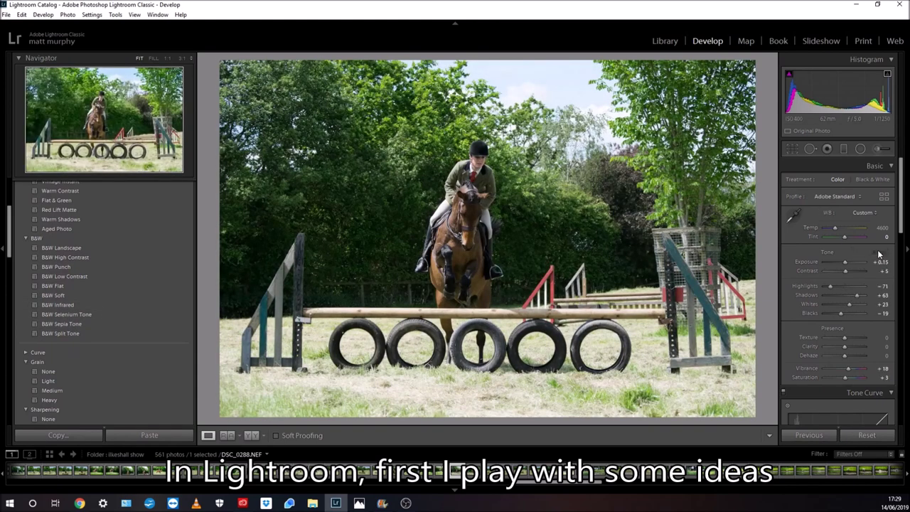
left_click(485, 168)
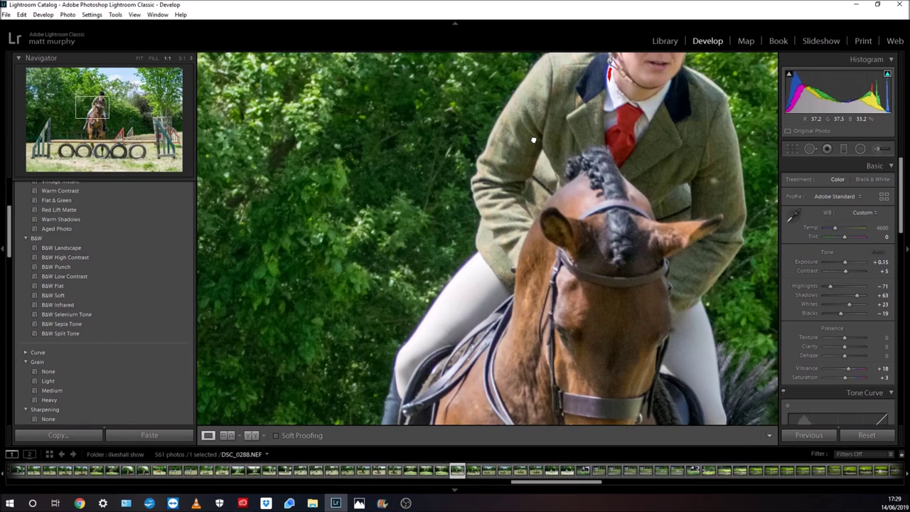
left_click_drag(542, 130, 482, 214)
left_click(483, 213)
left_click(471, 244)
left_click(470, 244)
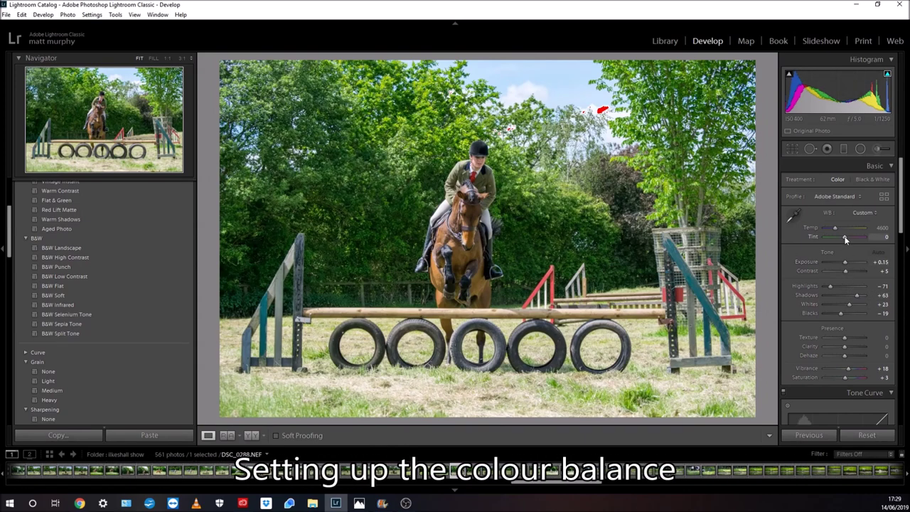
- Set Tint +14, Whites +2, Blacks −29 and Clarity +14
left_click_drag(844, 237, 847, 240)
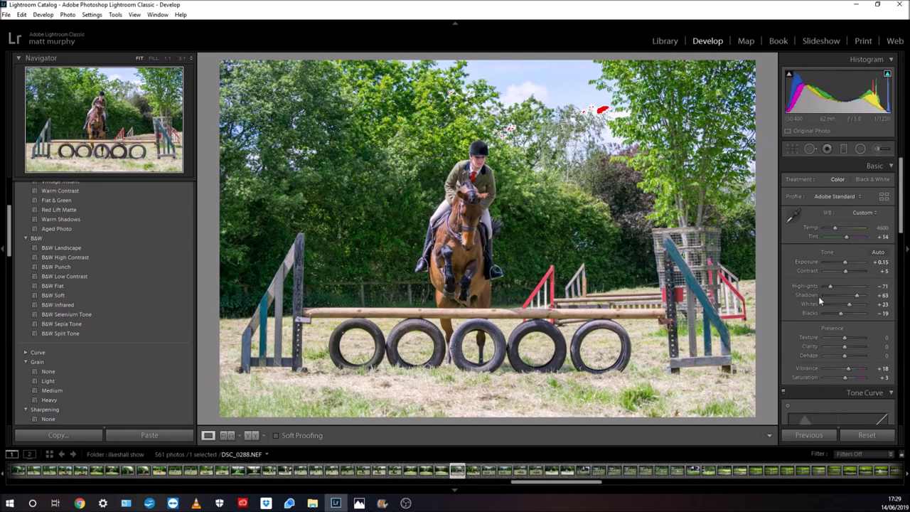
left_click_drag(849, 303, 845, 304)
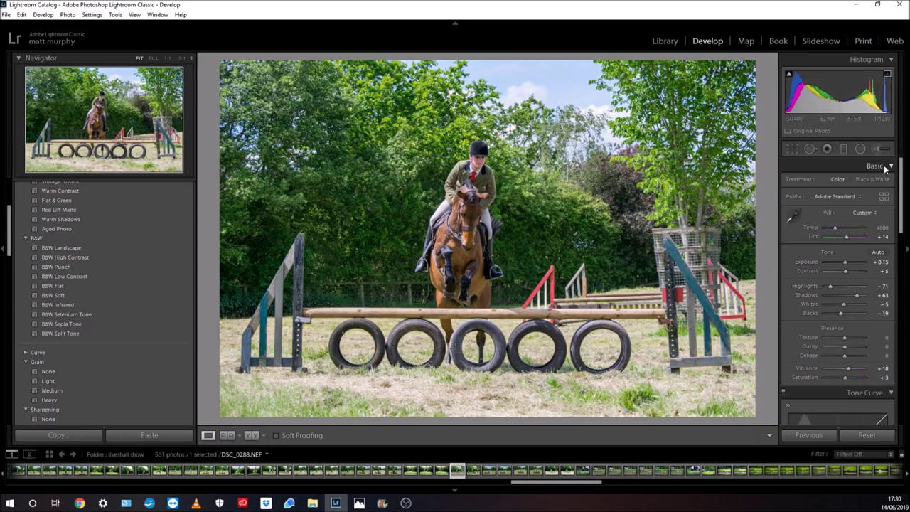
left_click_drag(840, 317, 842, 317)
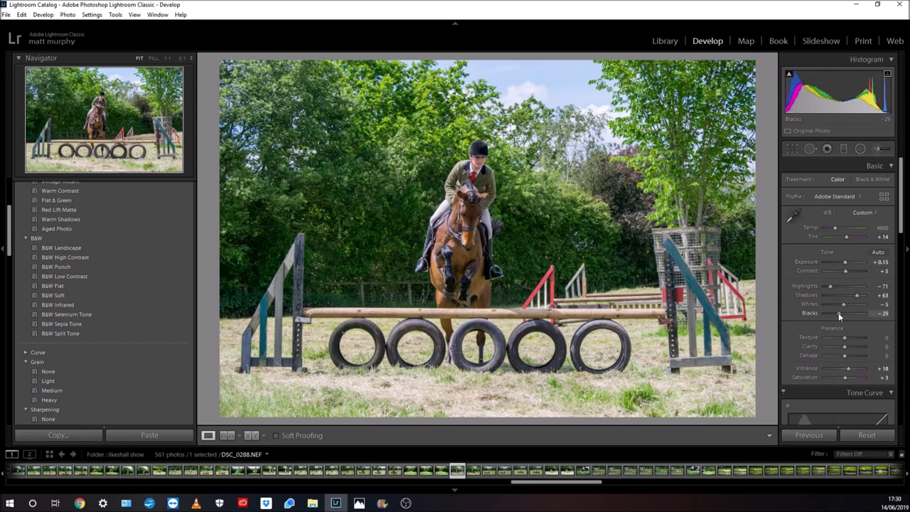
left_click_drag(844, 307, 845, 308)
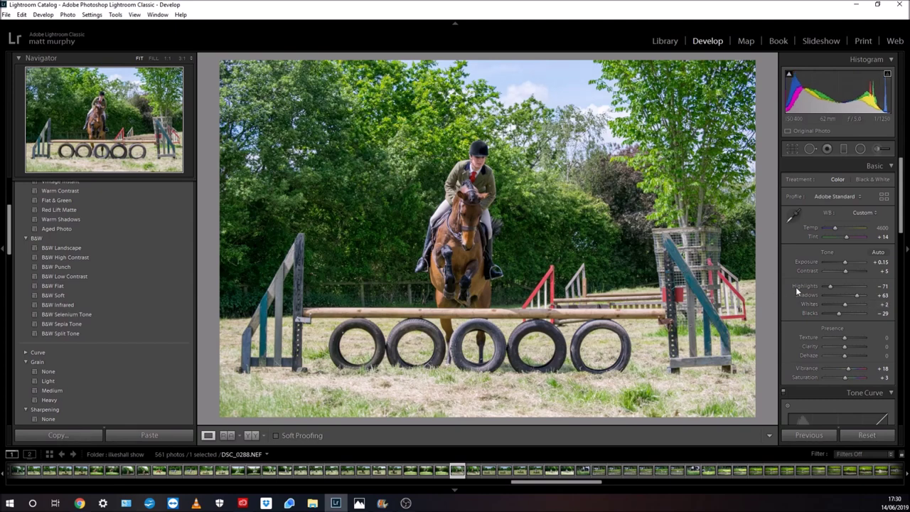
scroll(839, 299, "down", 3)
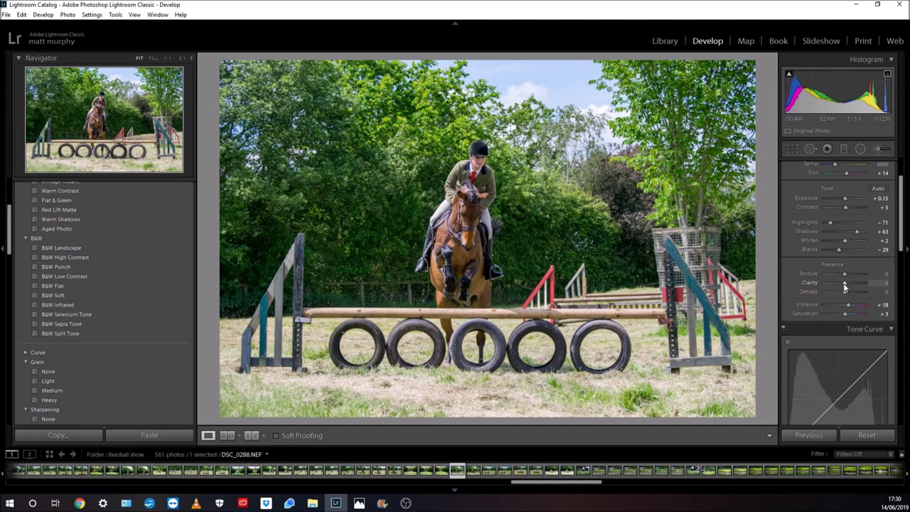
left_click_drag(845, 285, 847, 283)
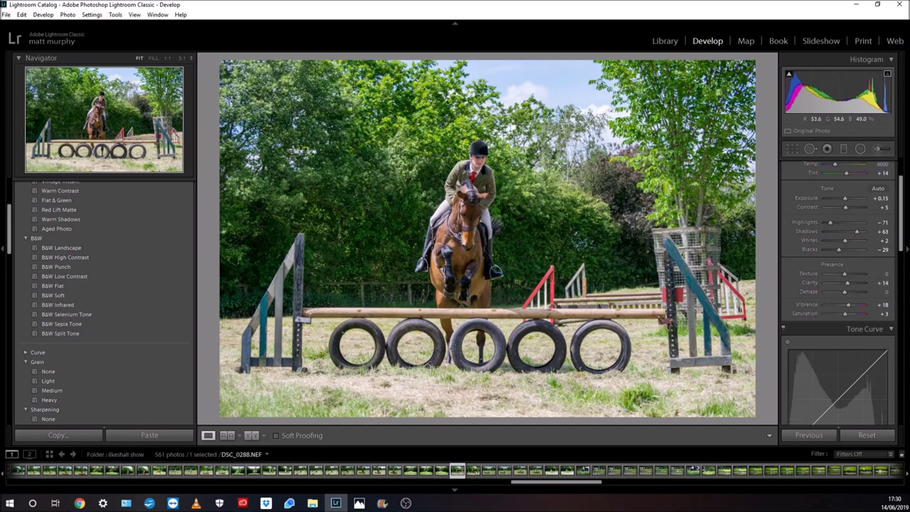
- Inspect the horse and rider at 1:1, then raise Saturation to +14
left_click(471, 211)
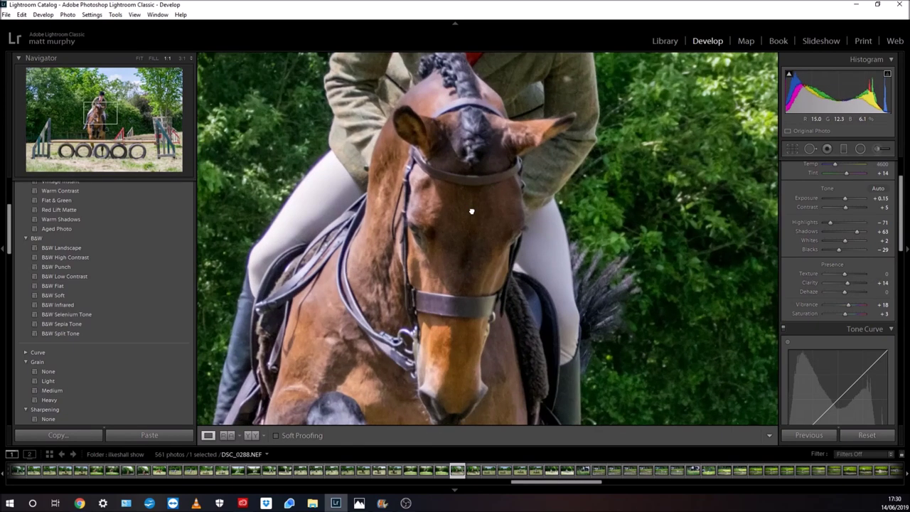
mouse_move(471, 213)
left_mouse_down()
mouse_move(513, 375)
mouse_move(468, 111)
mouse_move(487, 61)
left_mouse_up()
left_click(489, 61)
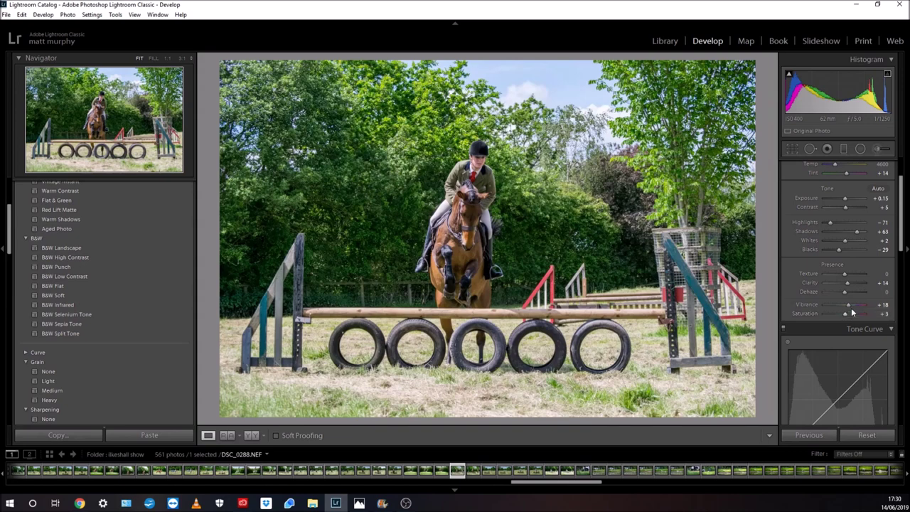
left_click_drag(848, 317, 849, 317)
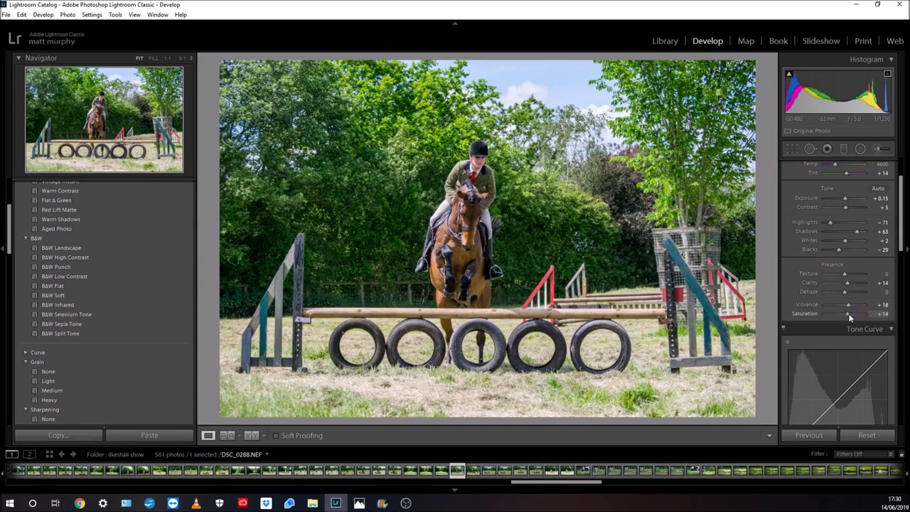
left_click_drag(901, 215, 903, 316)
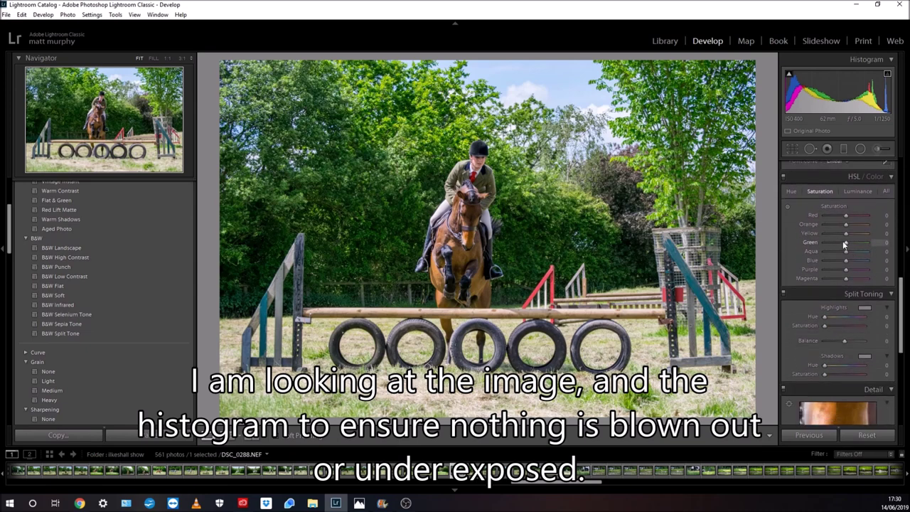
- Lower Green saturation to −27 and raise Orange to +7 in HSL
left_click_drag(845, 245, 840, 242)
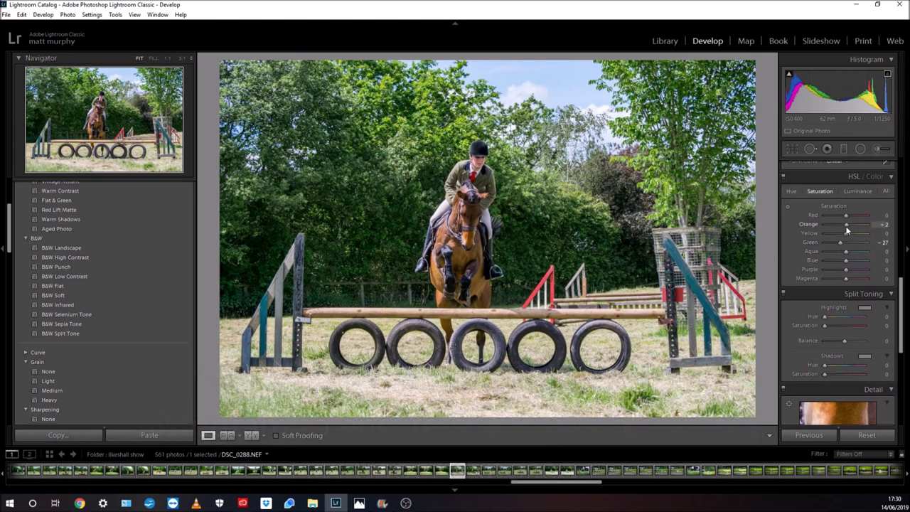
left_click(847, 226)
scroll(888, 320, "down", 5)
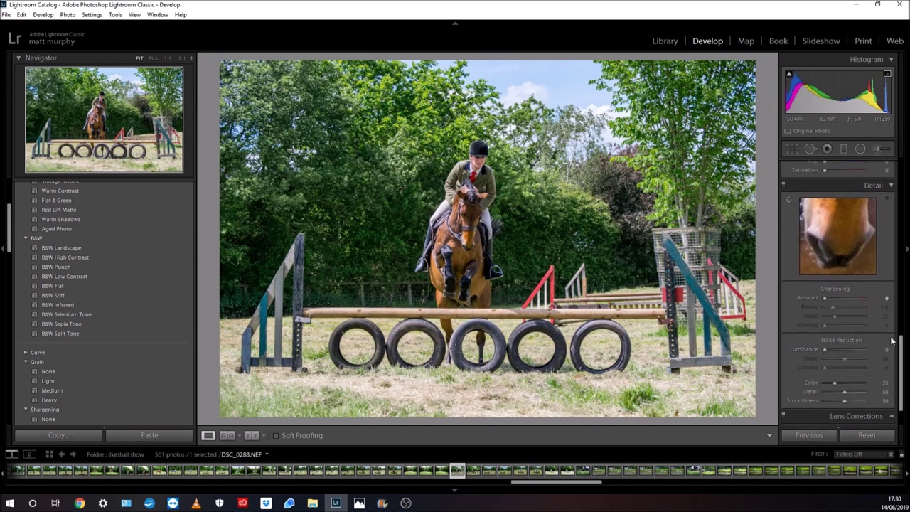
left_click_drag(901, 355, 902, 373)
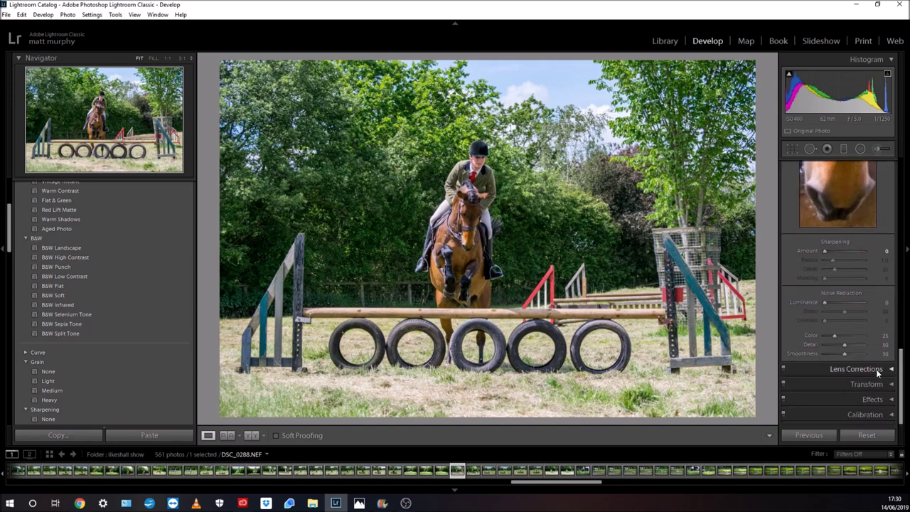
- Expand the Lens Corrections, Calibration, Effects and Transform panels
left_click(856, 369)
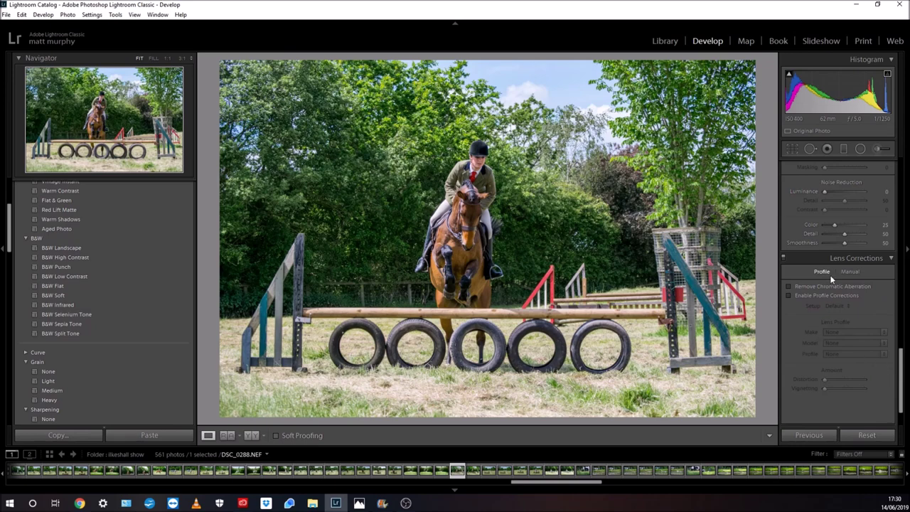
scroll(827, 326, "down", 2)
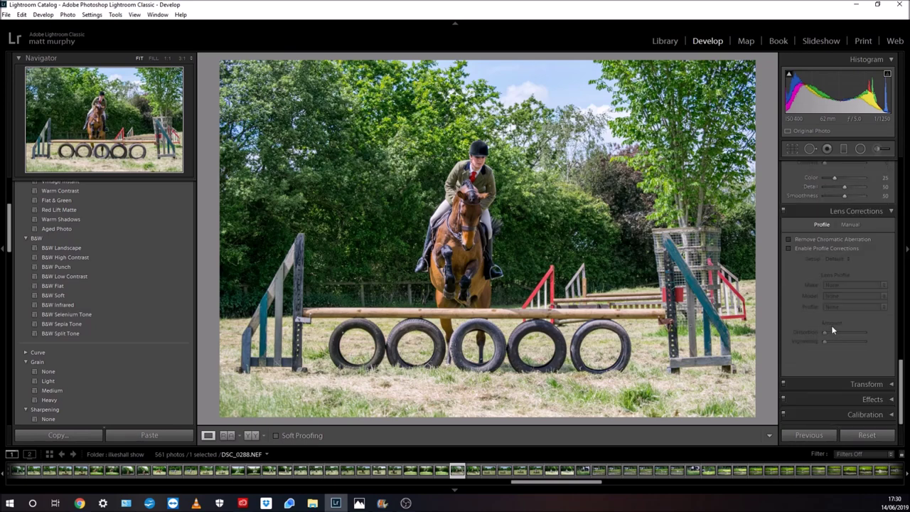
left_click(879, 418)
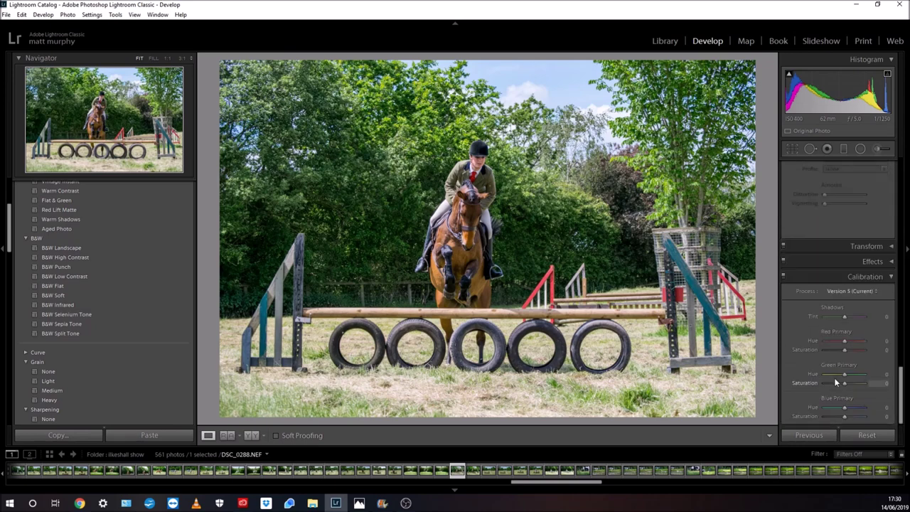
left_click(866, 262)
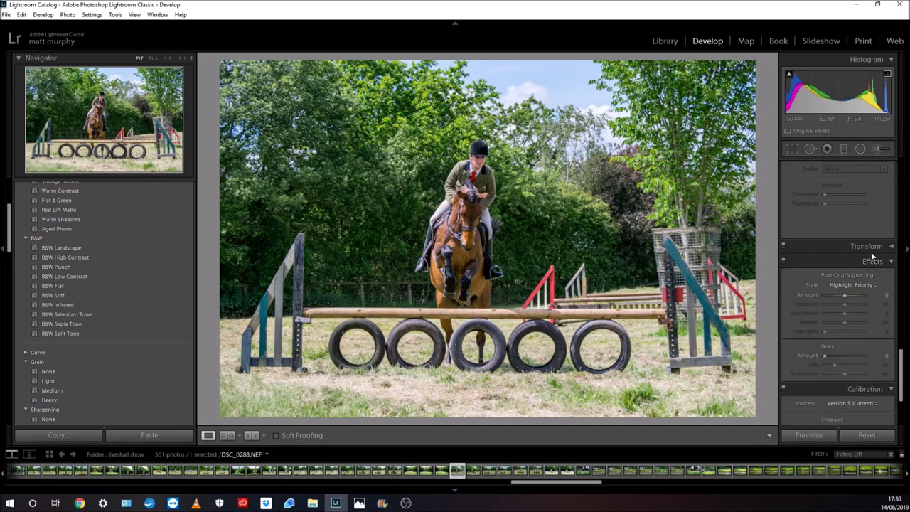
left_click(870, 247)
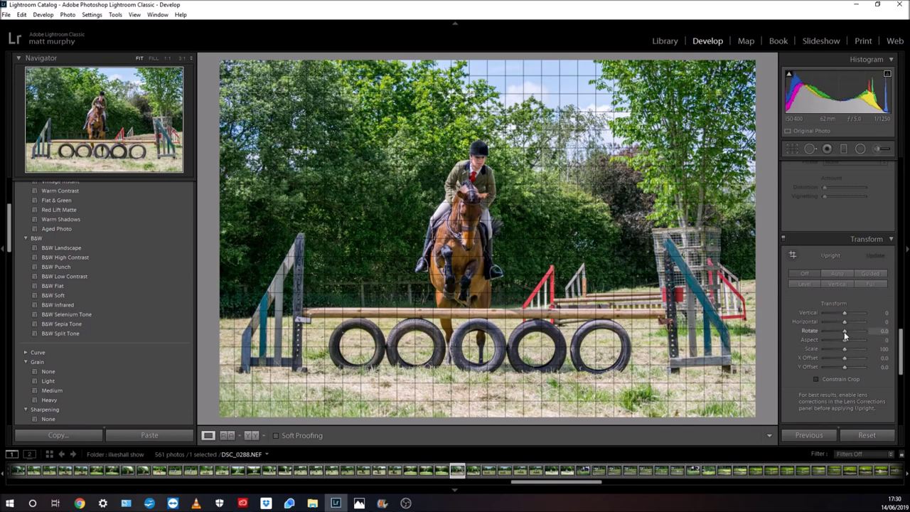
- Set Transform Rotate −0.2, Scale 96 and Aspect +36, then send the photo to Photoshop
left_click_drag(844, 335, 843, 335)
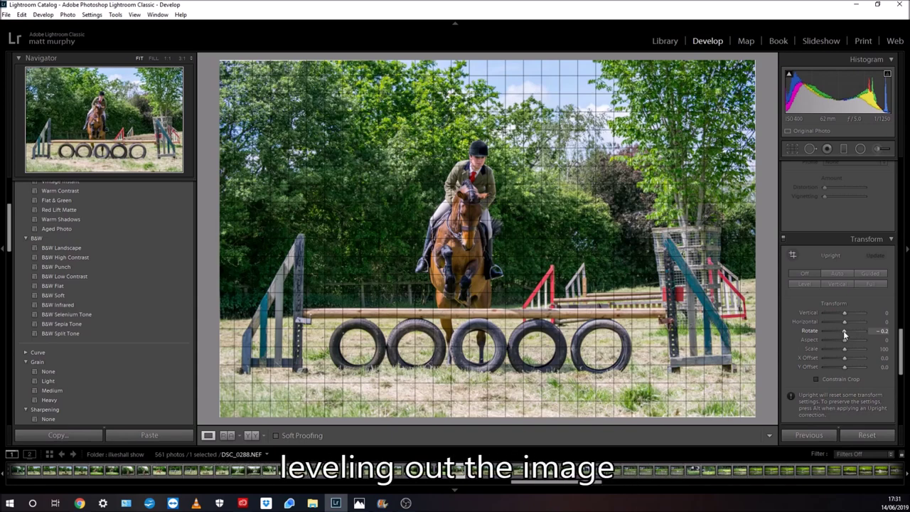
left_click_drag(843, 349, 842, 353)
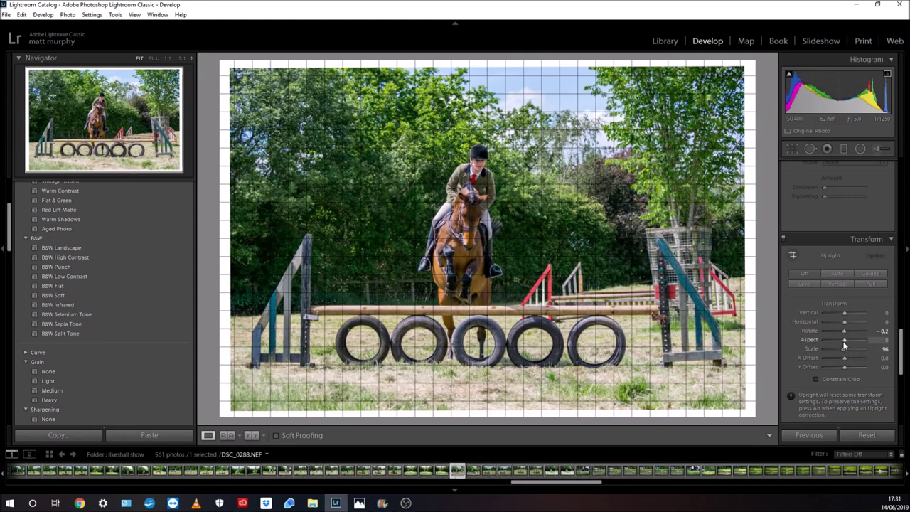
left_click_drag(844, 341, 852, 346)
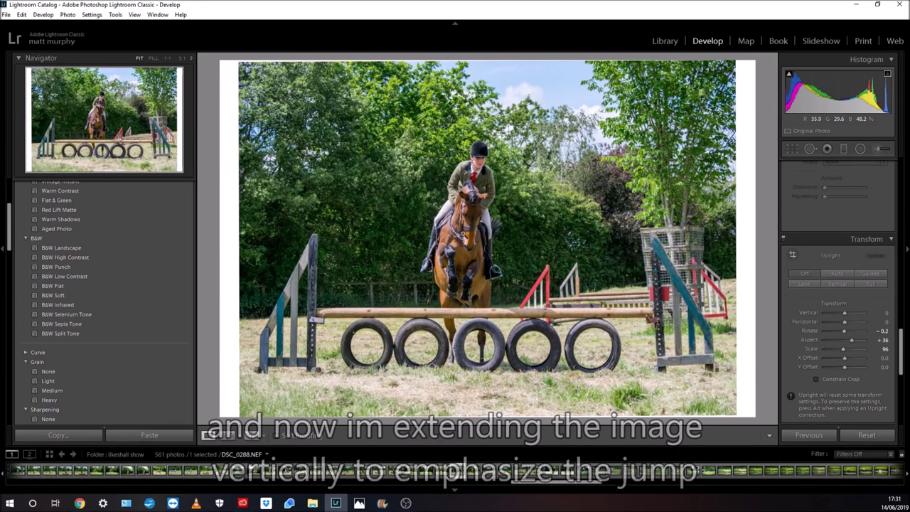
right_click(461, 206)
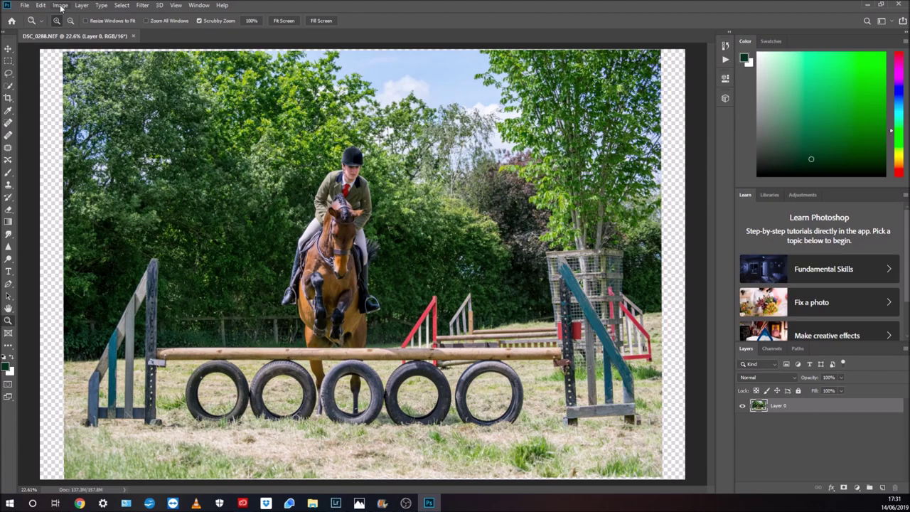
- Apply Levels with input values 5, 1.00 and 252 to darken the photo slightly
left_click(61, 5)
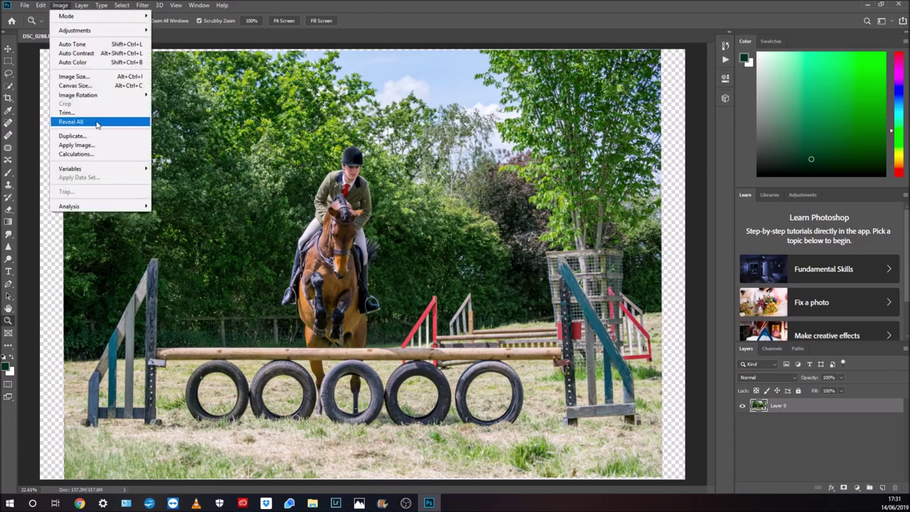
mouse_move(75, 30)
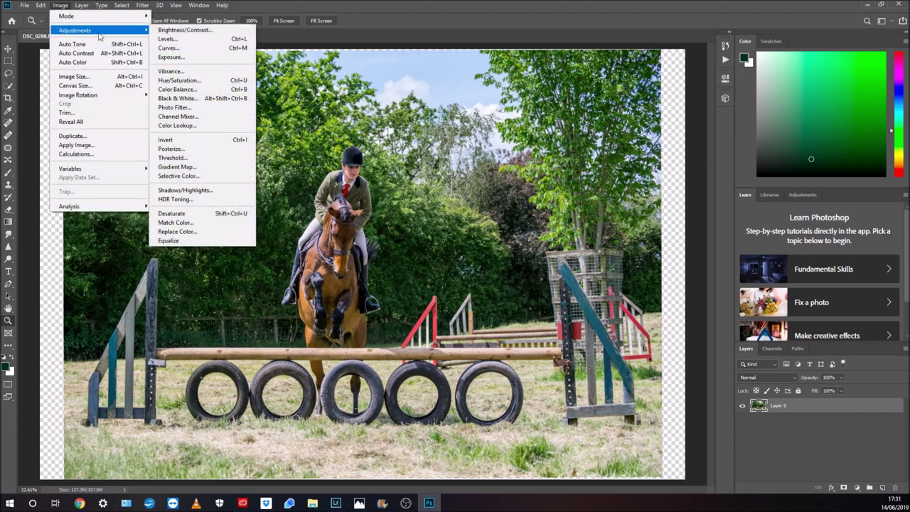
left_click(183, 41)
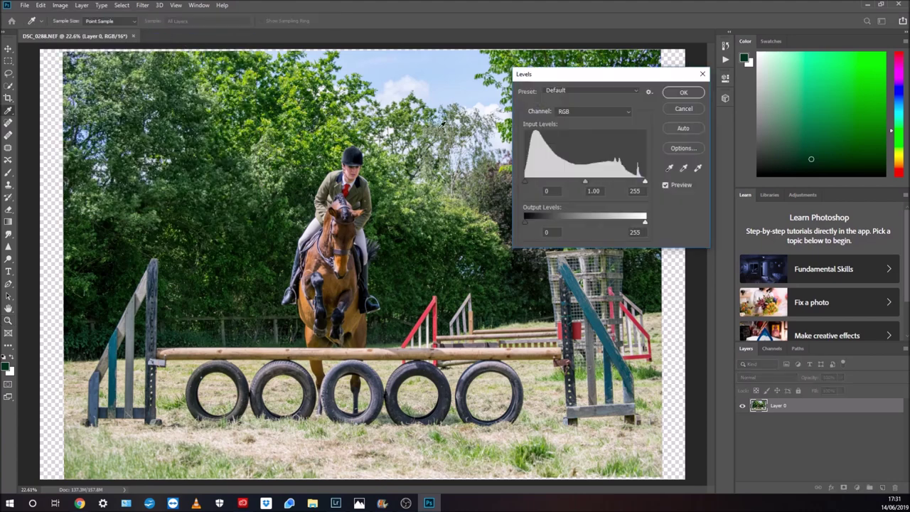
left_click(683, 128)
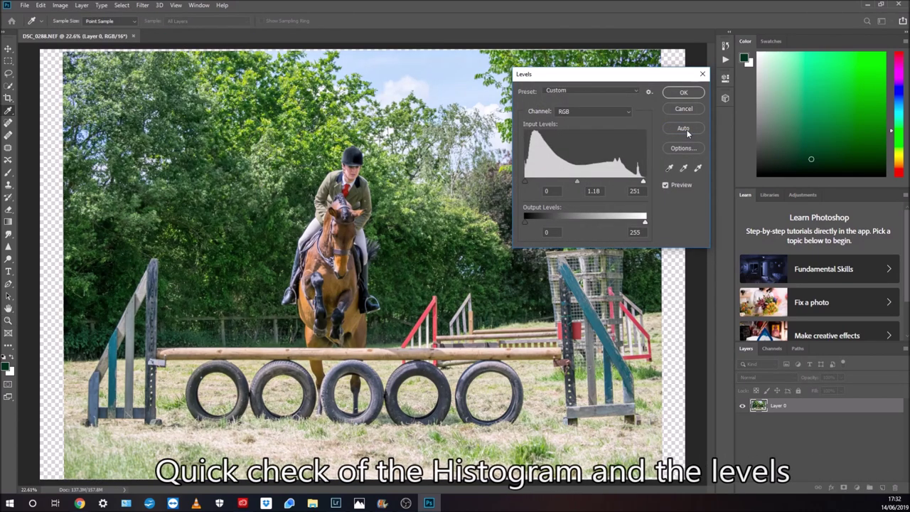
left_click_drag(578, 182, 585, 184)
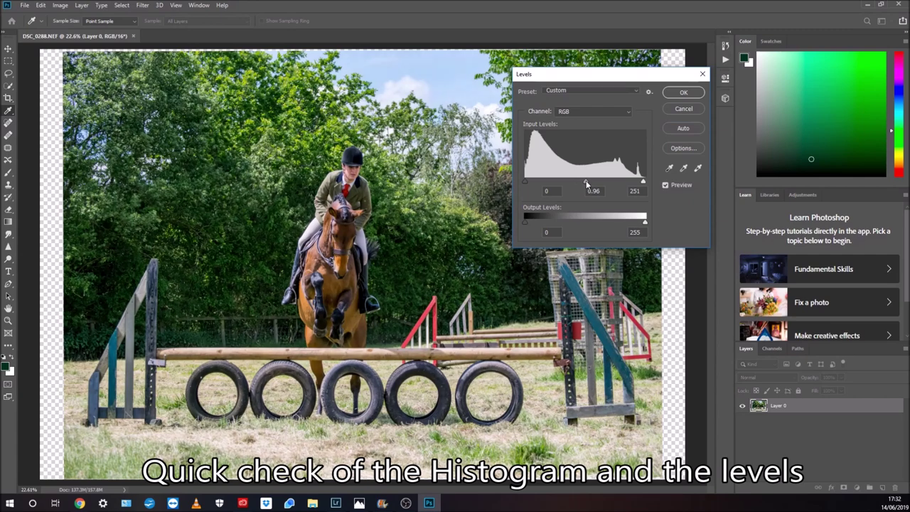
left_click(585, 180)
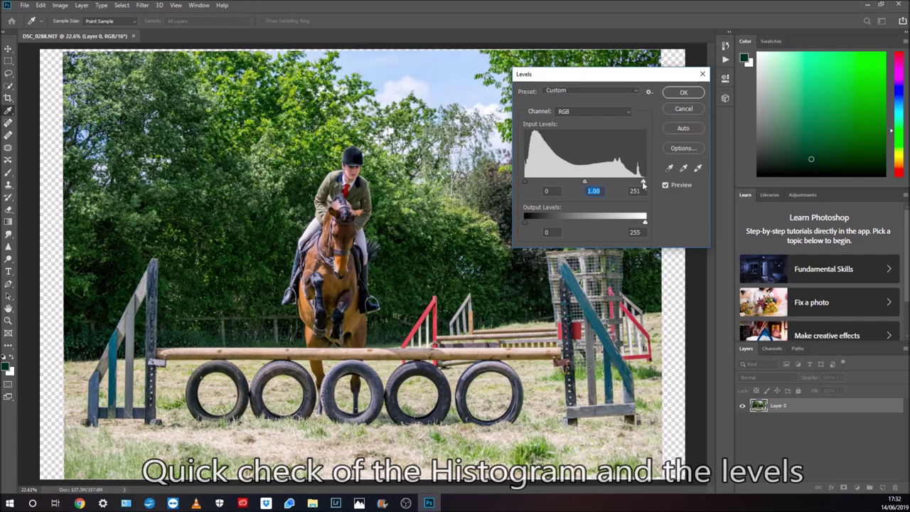
left_click_drag(643, 182, 643, 184)
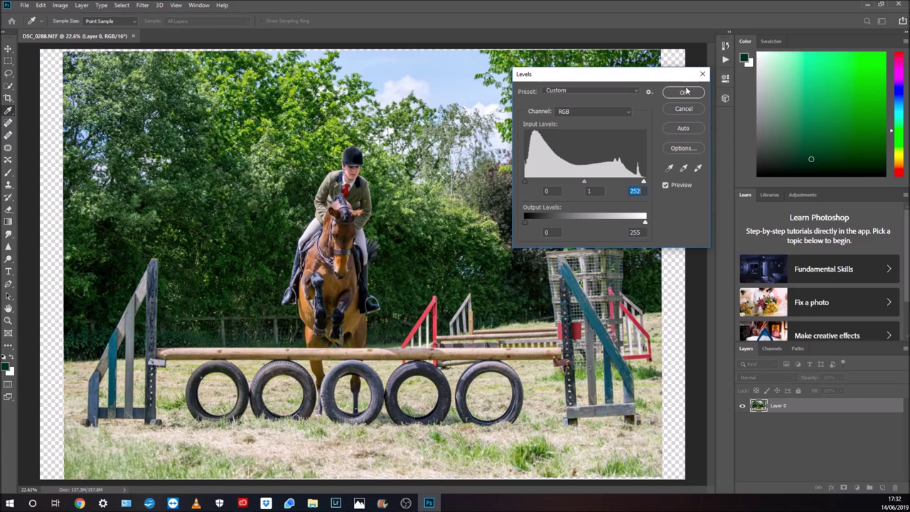
left_click_drag(528, 185, 527, 182)
left_click(684, 93)
key("z")
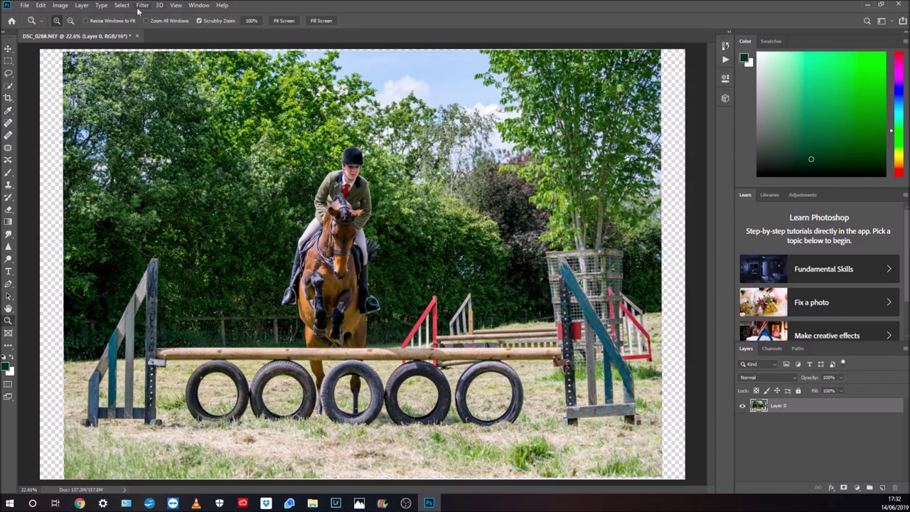
- Open Color Efex Pro 4 and set Pro Contrast's Dynamic Contrast to 39%
left_click(143, 6)
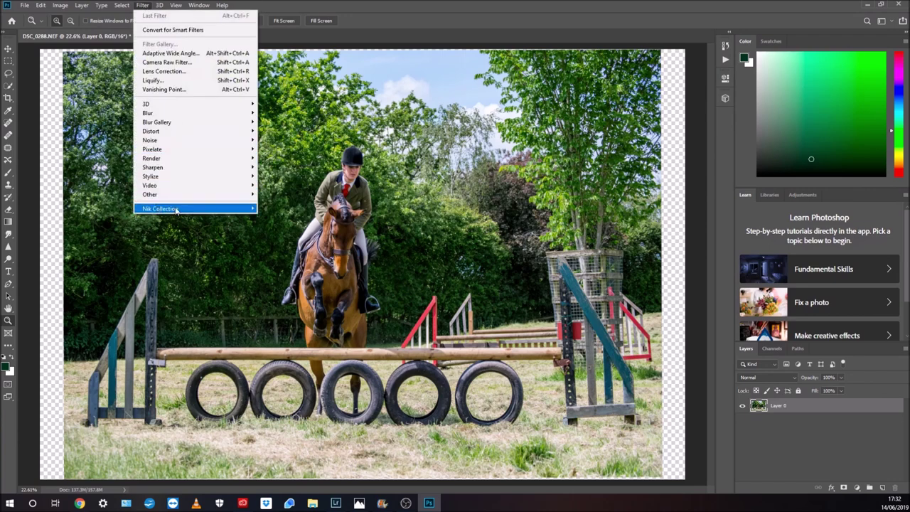
mouse_move(161, 208)
left_click(292, 217)
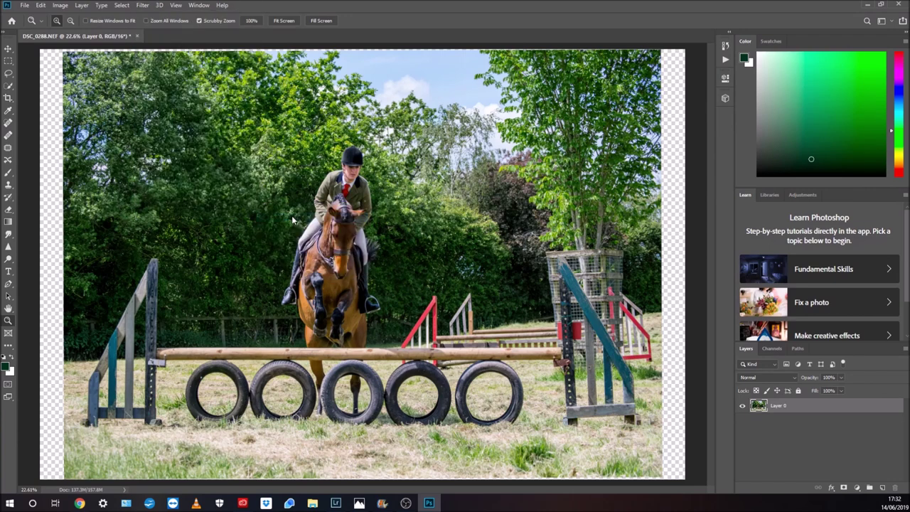
left_click(840, 109)
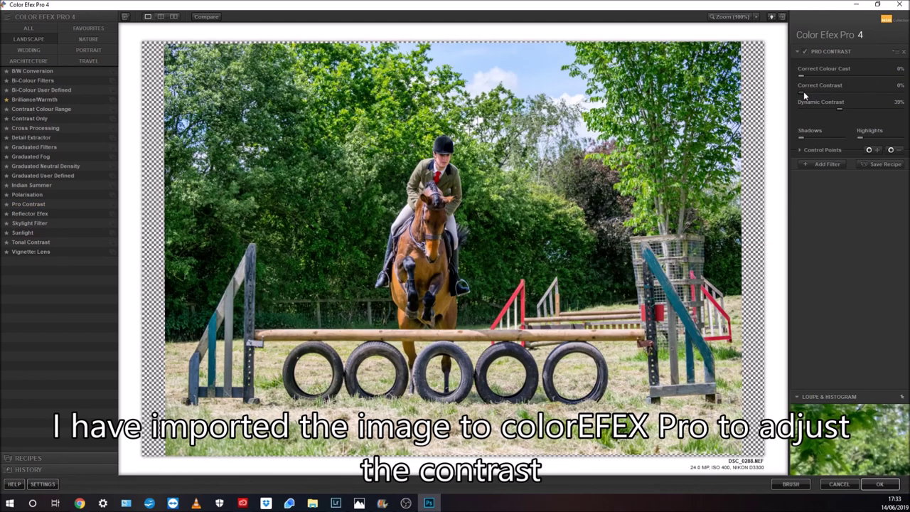
- Lower colour-contrast correction to 27% and add a Tonal Contrast filter
left_click_drag(832, 91, 830, 91)
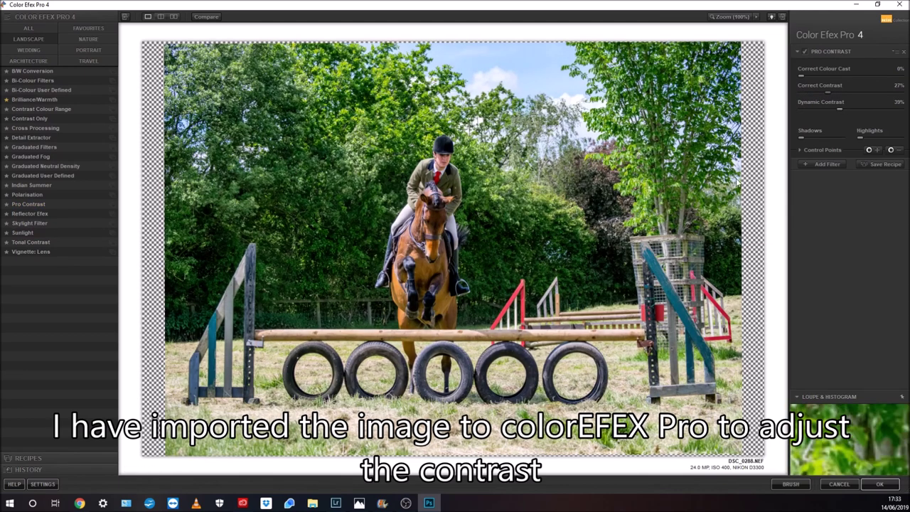
left_click(816, 163)
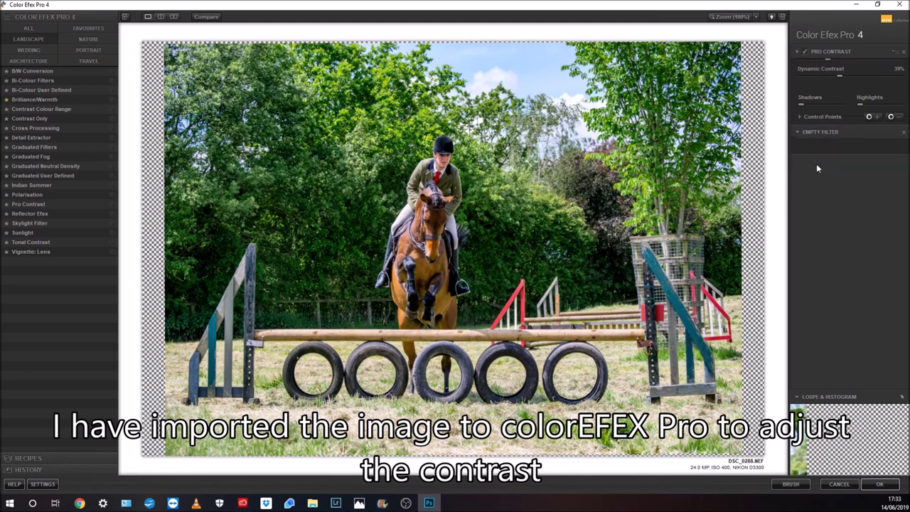
left_click(30, 243)
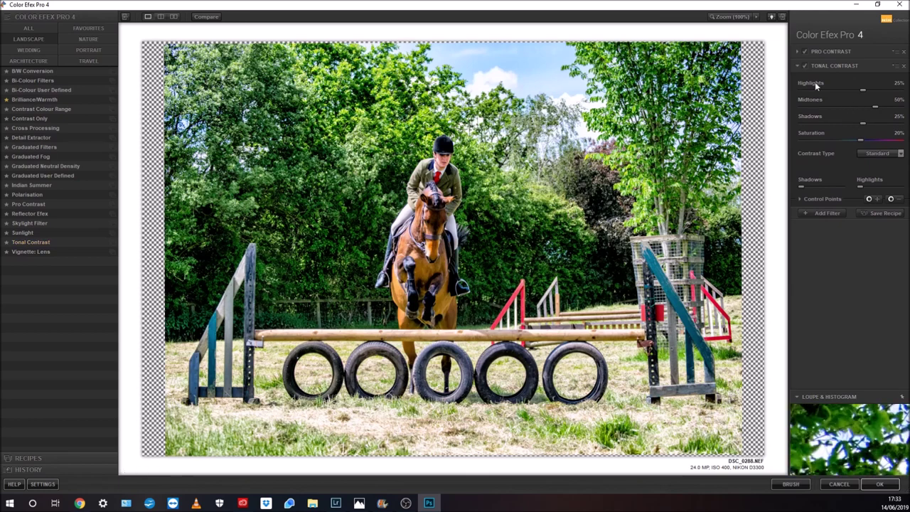
- Set Tonal Contrast highlights to 0% and shadows to 1%, reducing midtones and saturation
left_click(852, 91)
left_click(851, 105)
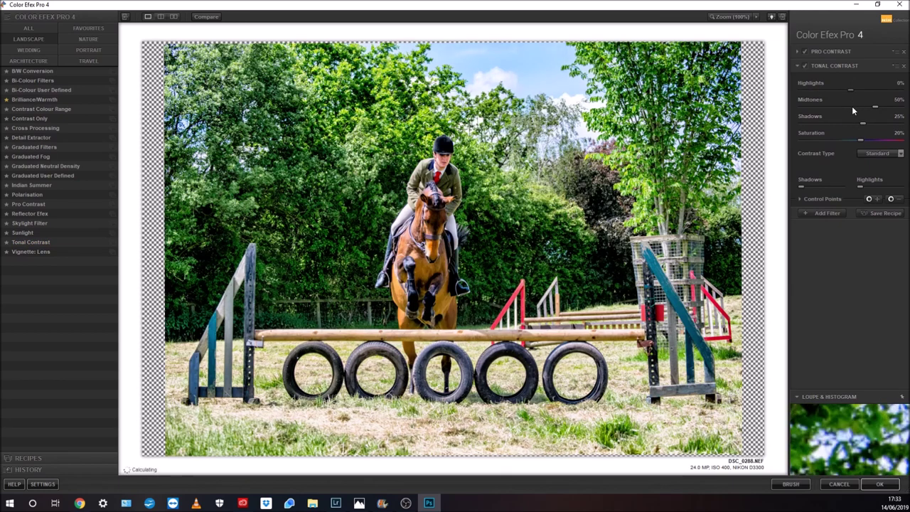
left_click(853, 123)
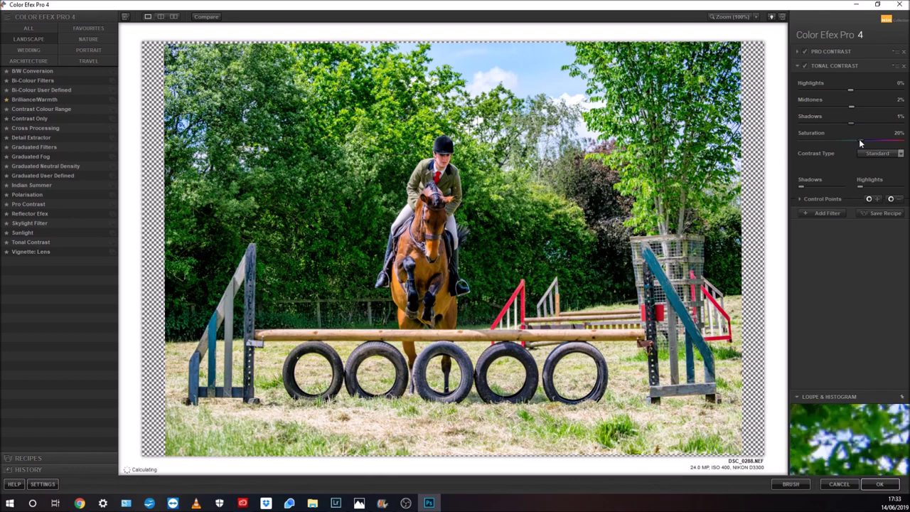
left_click(854, 140)
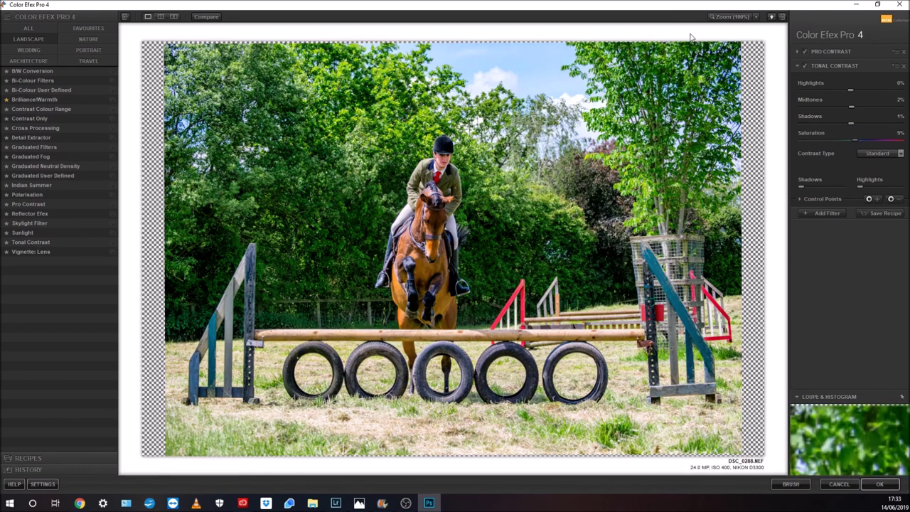
left_click(724, 17)
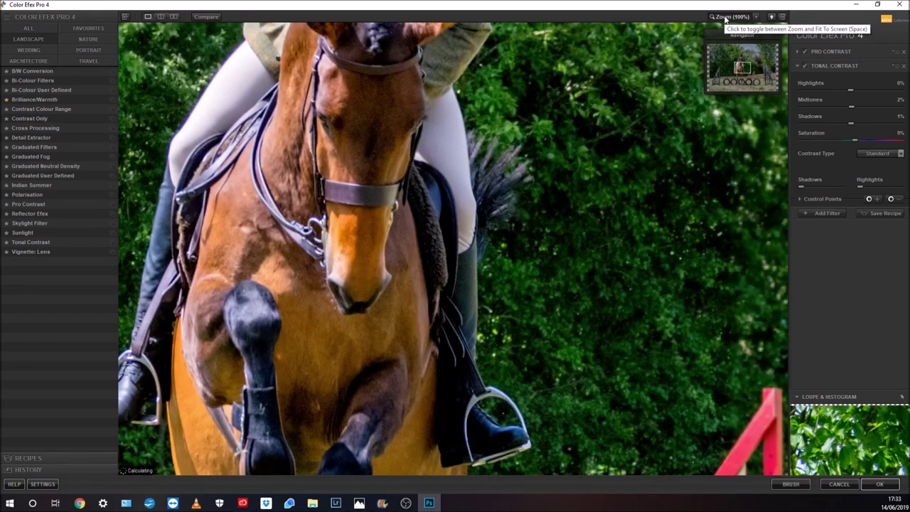
left_click(725, 17)
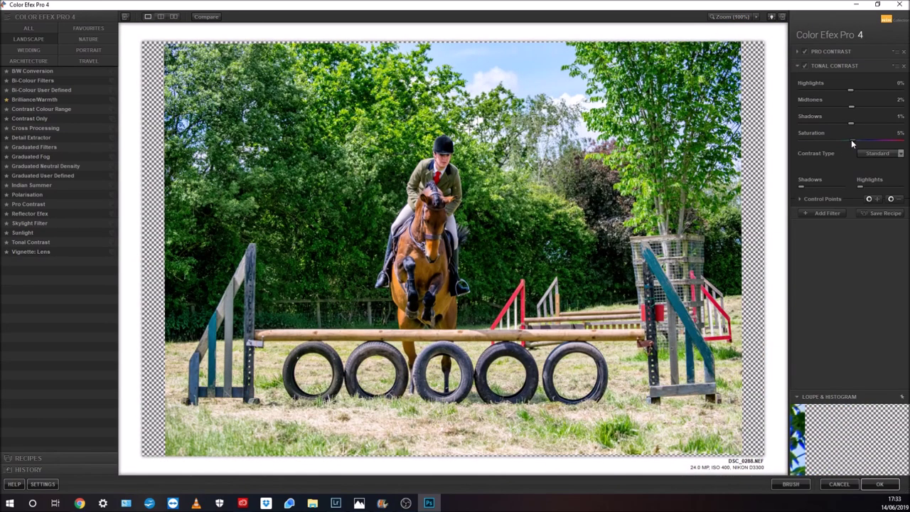
- Set the Contrast Type to Fine and apply the edits back to Photoshop
left_click(900, 154)
left_click(878, 183)
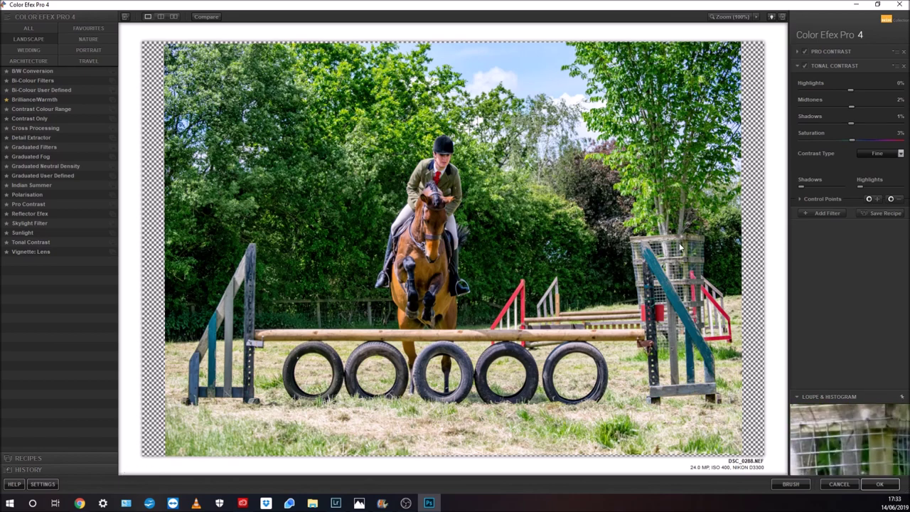
left_click(879, 483)
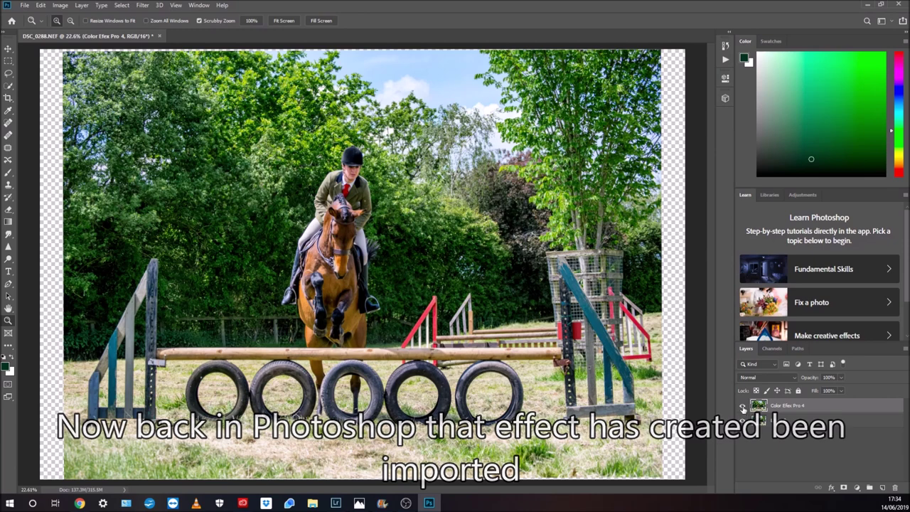
- Toggle the Color Efex Pro 4 layer to compare, then launch Silver Efex Pro 2
left_click(742, 407)
left_click(741, 406)
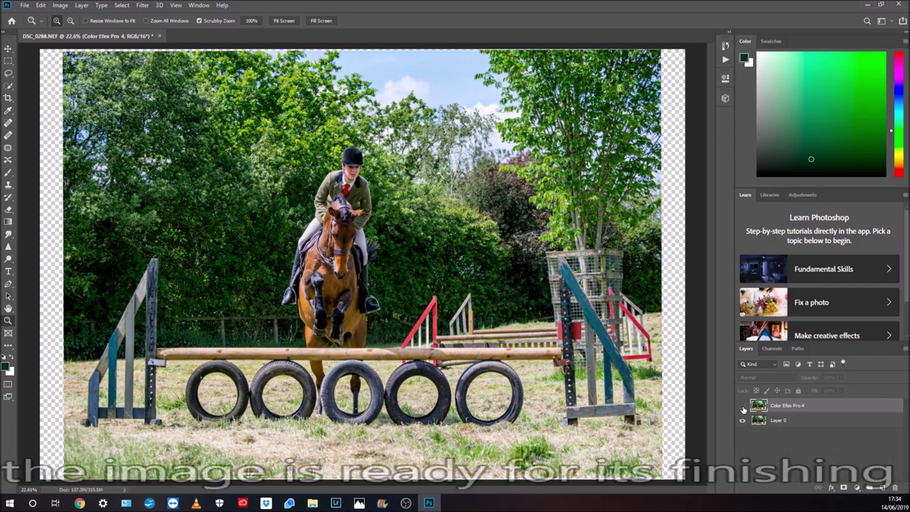
left_click(742, 406)
left_click(742, 406)
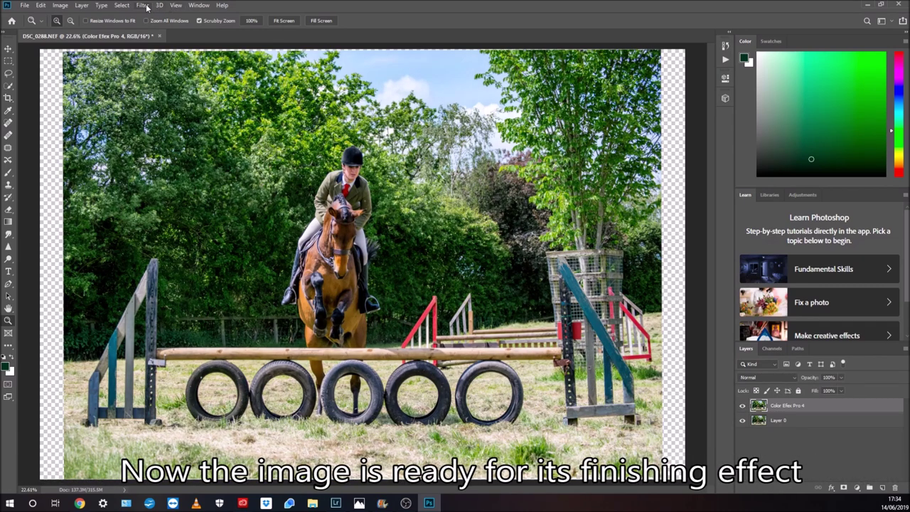
left_click(143, 5)
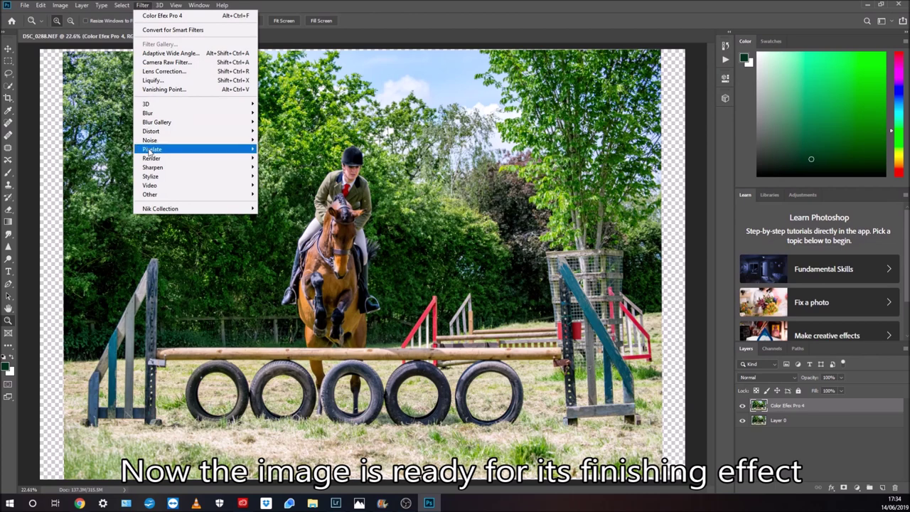
mouse_move(161, 208)
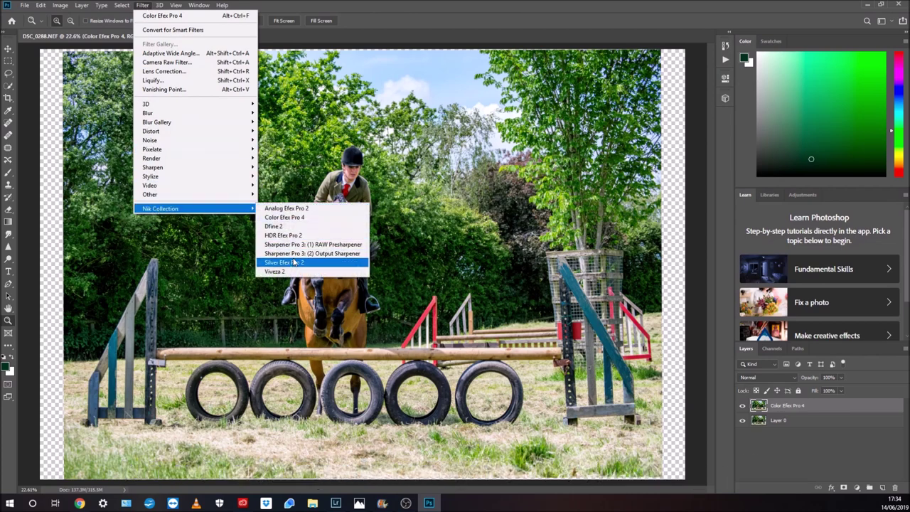
left_click(290, 263)
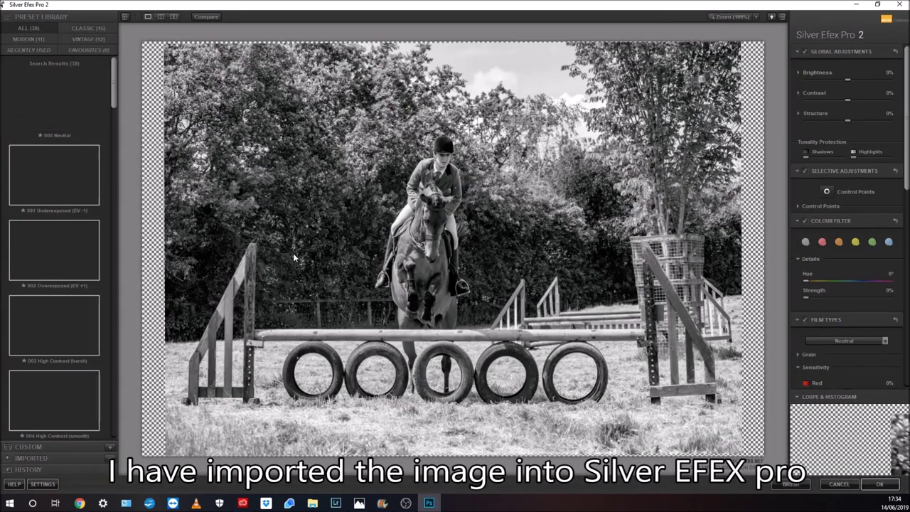
- Apply the 002 Overexposed preset with Brightness −9%, a green colour filter and Contrast 33%
left_click(62, 245)
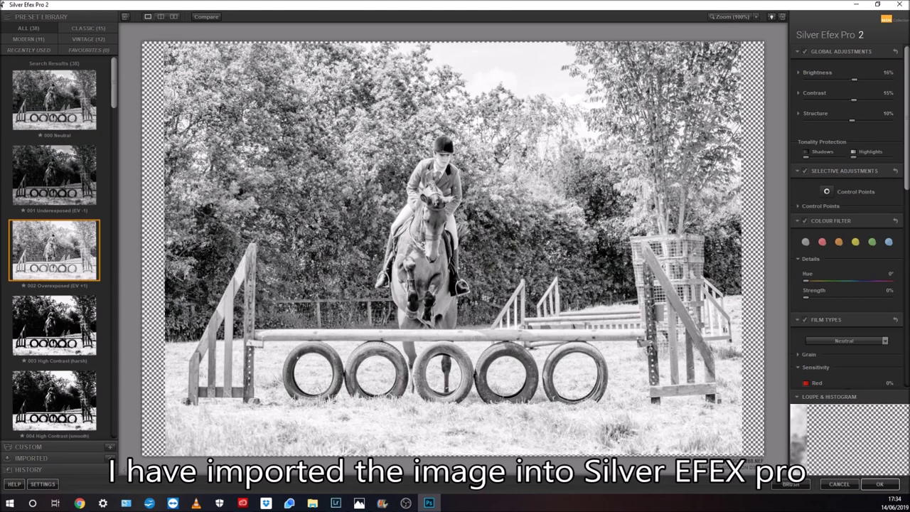
left_click_drag(853, 79, 843, 78)
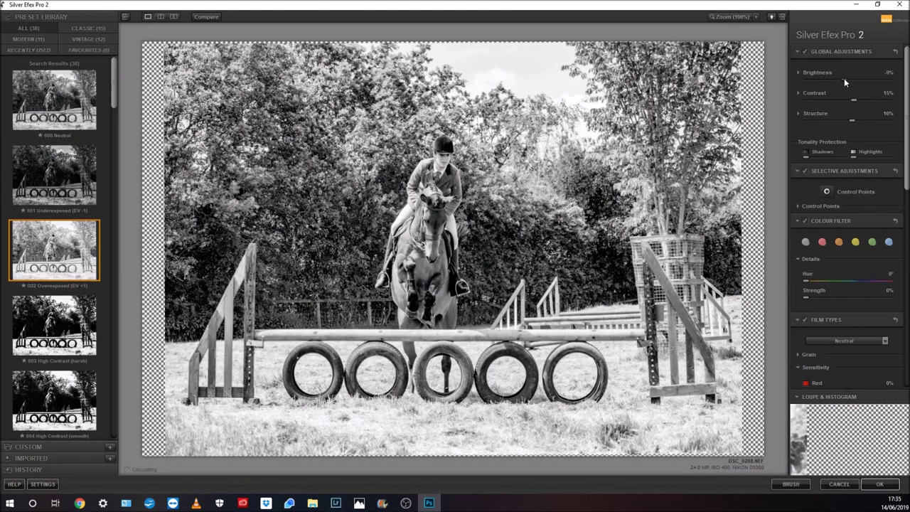
left_click(872, 242)
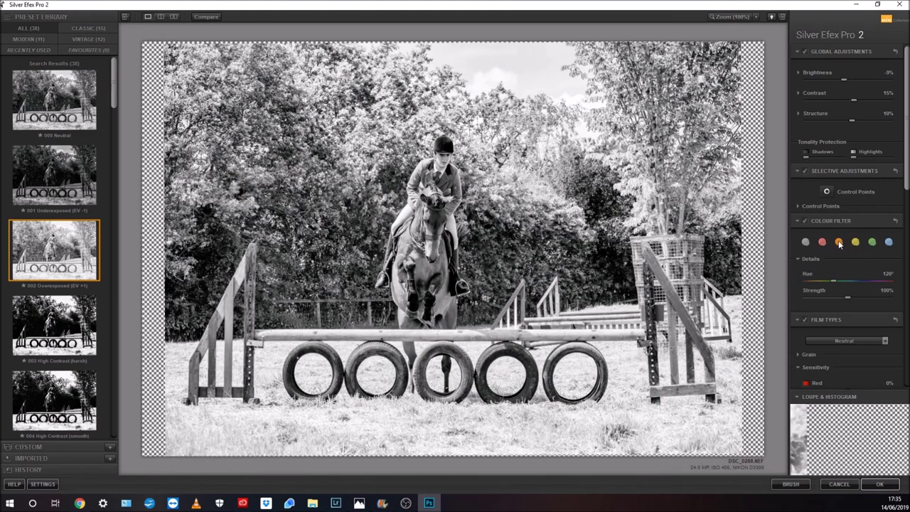
left_click(839, 242)
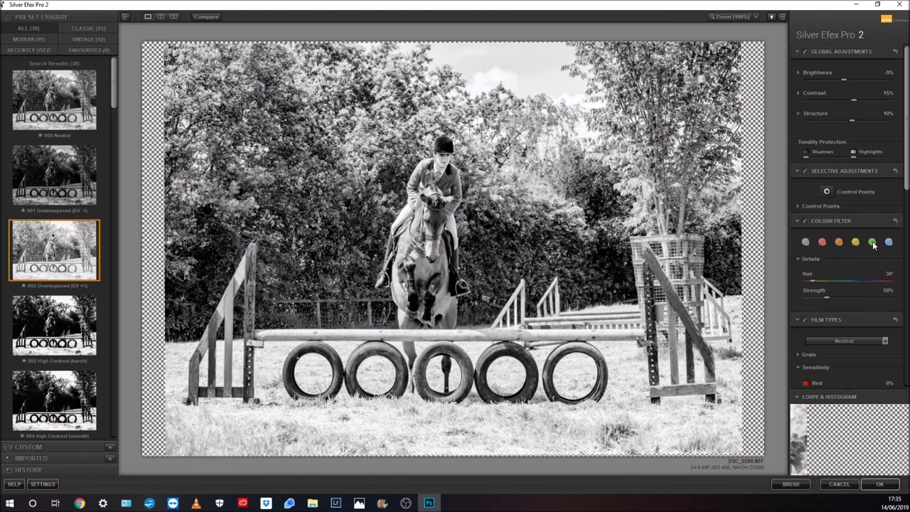
left_click(872, 242)
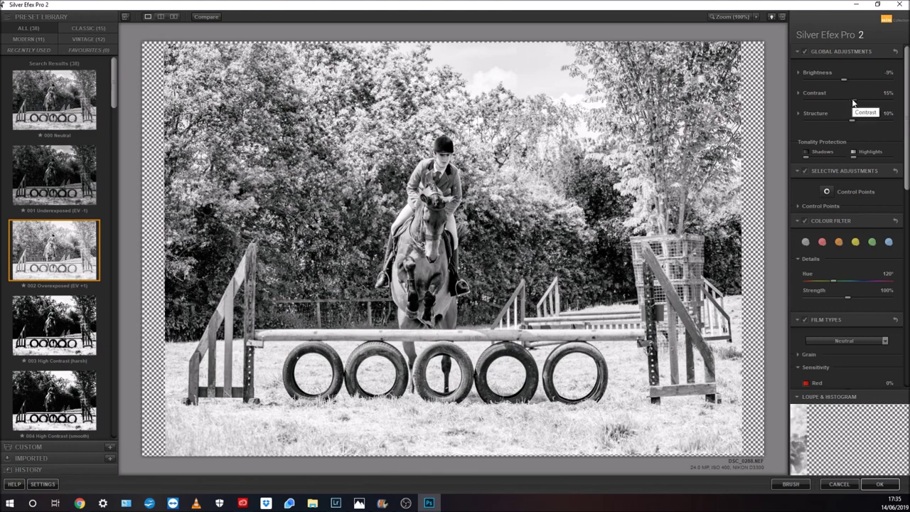
mouse_move(845, 100)
left_mouse_down()
mouse_move(835, 100)
mouse_move(855, 101)
left_mouse_up()
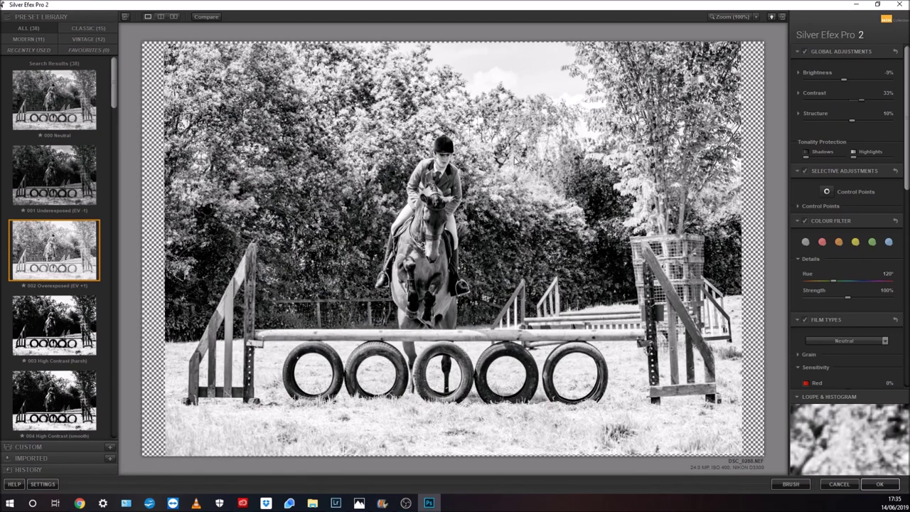
left_click(727, 18)
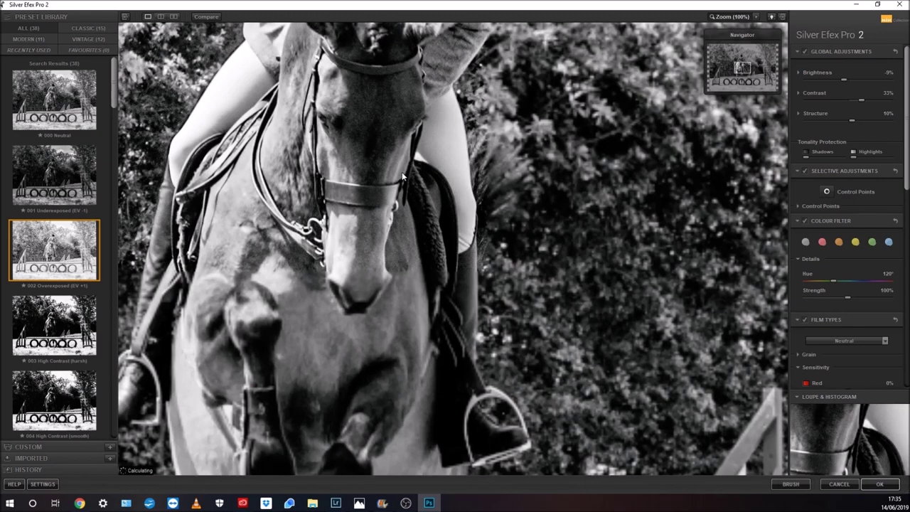
- Pan the 100% view over the rider and tyres, then ease Contrast down to 14%
left_click_drag(746, 68, 745, 84)
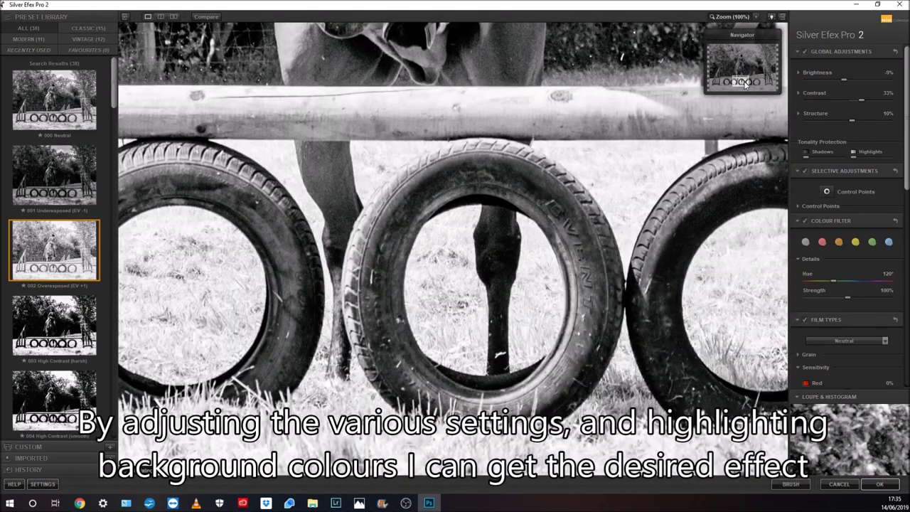
mouse_move(744, 84)
left_mouse_down()
mouse_move(756, 83)
mouse_move(744, 63)
left_mouse_up()
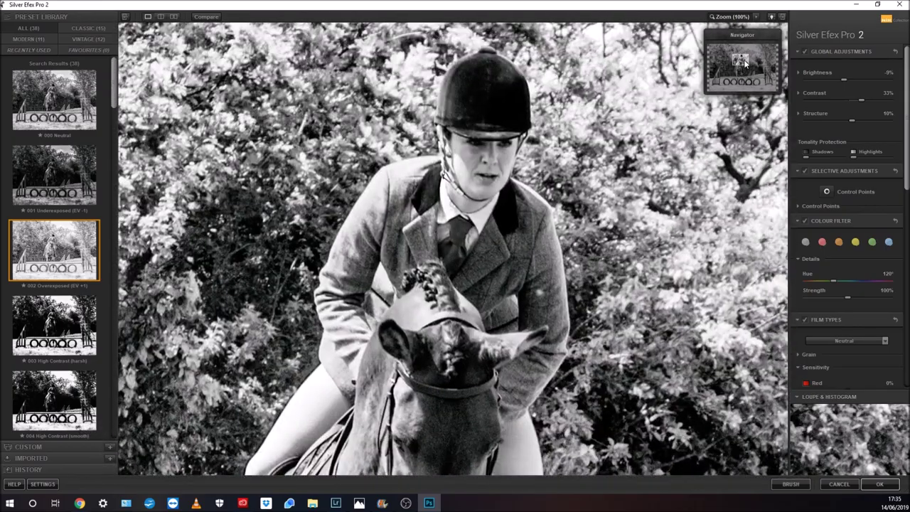
left_click_drag(861, 101, 854, 99)
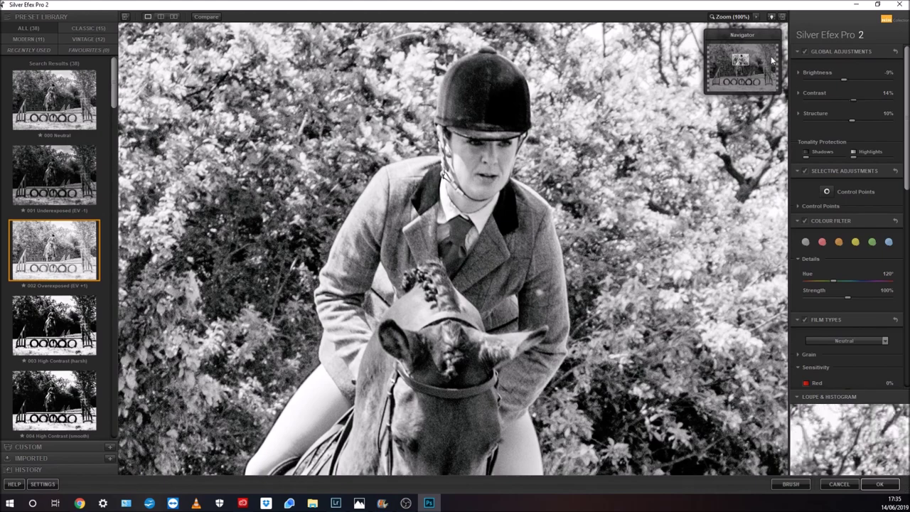
left_click(742, 17)
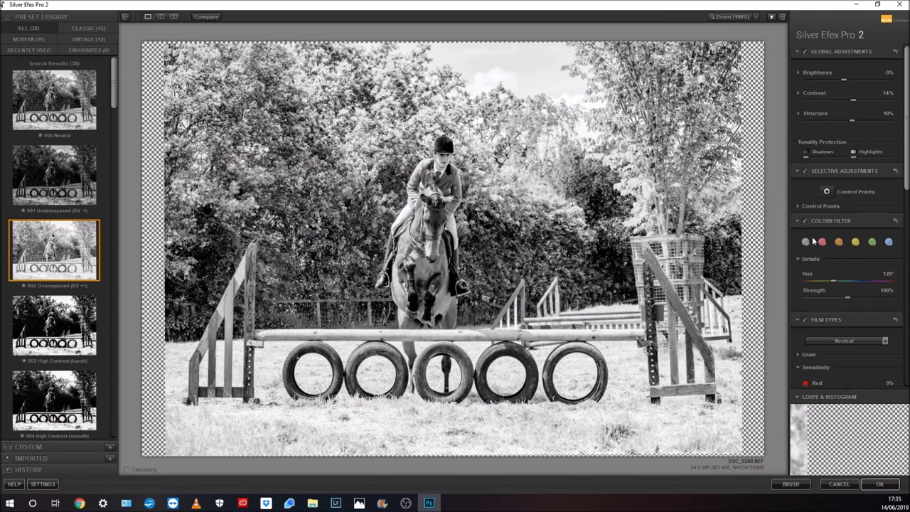
- Compare red, green, orange and yellow colour filters, adjust contrast, then pick the 001 Underexposed preset
left_click(823, 242)
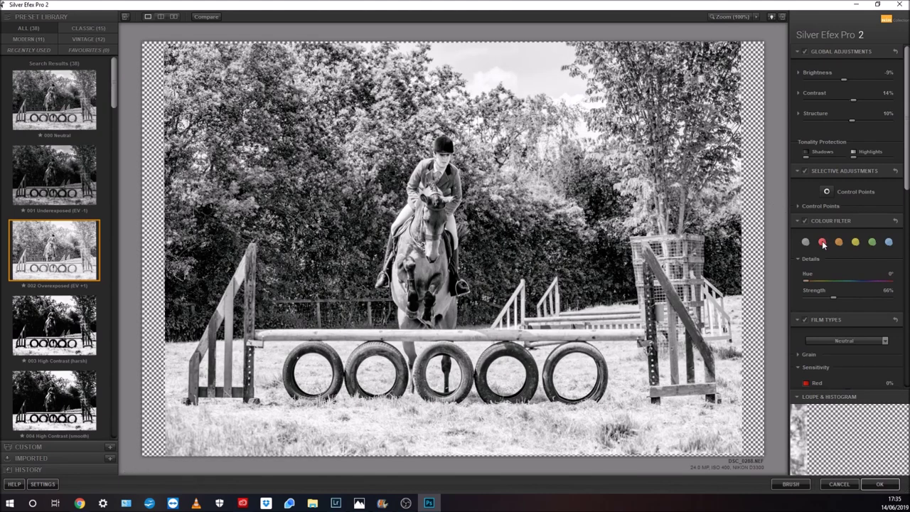
left_click(872, 243)
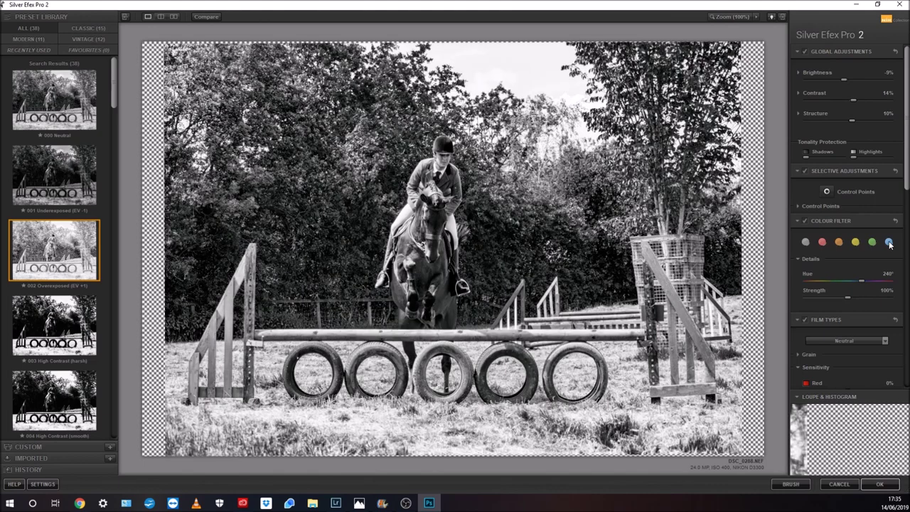
left_click(839, 243)
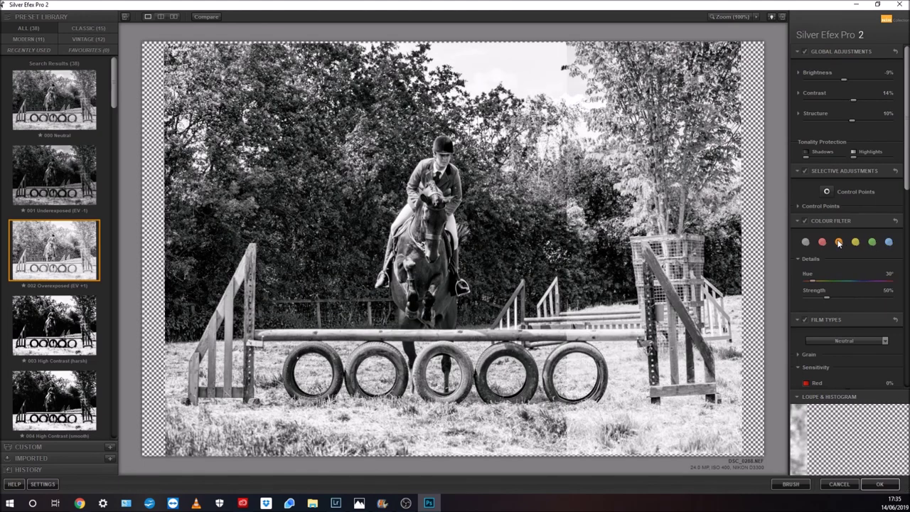
left_click(822, 242)
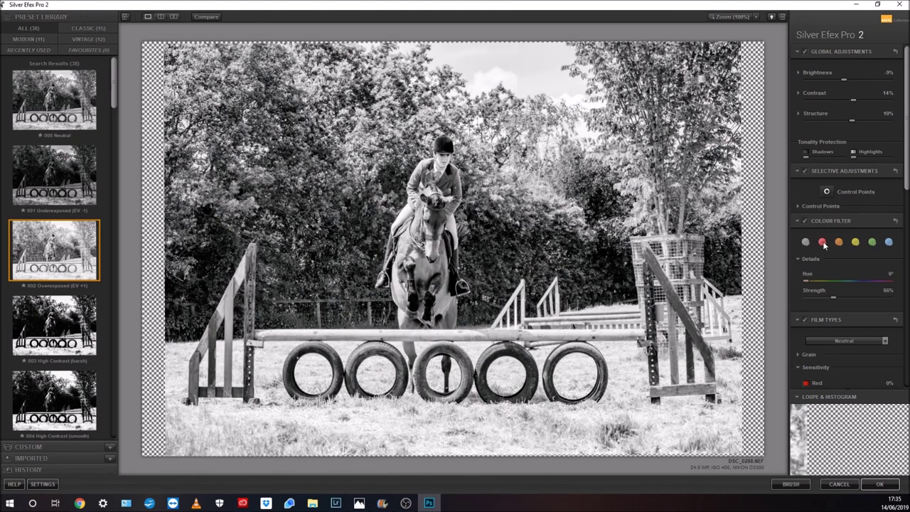
left_click(855, 243)
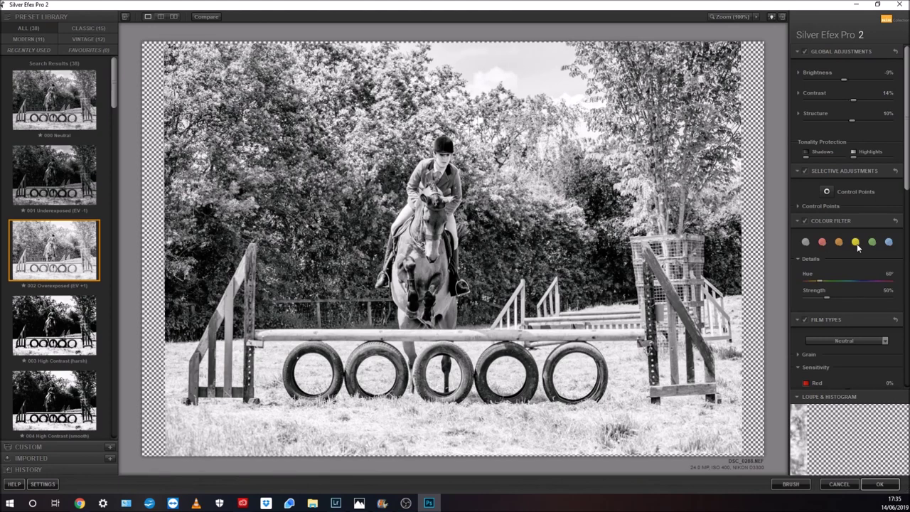
left_click(823, 244)
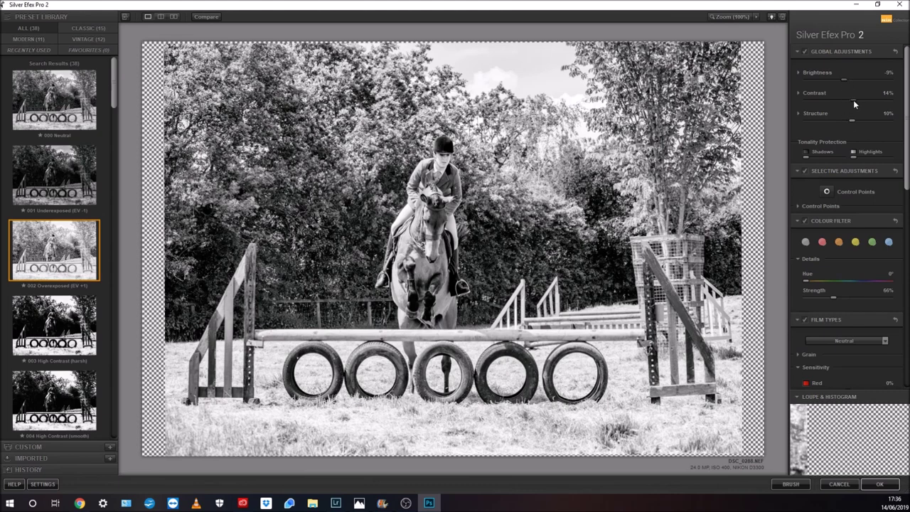
left_click_drag(852, 100, 850, 99)
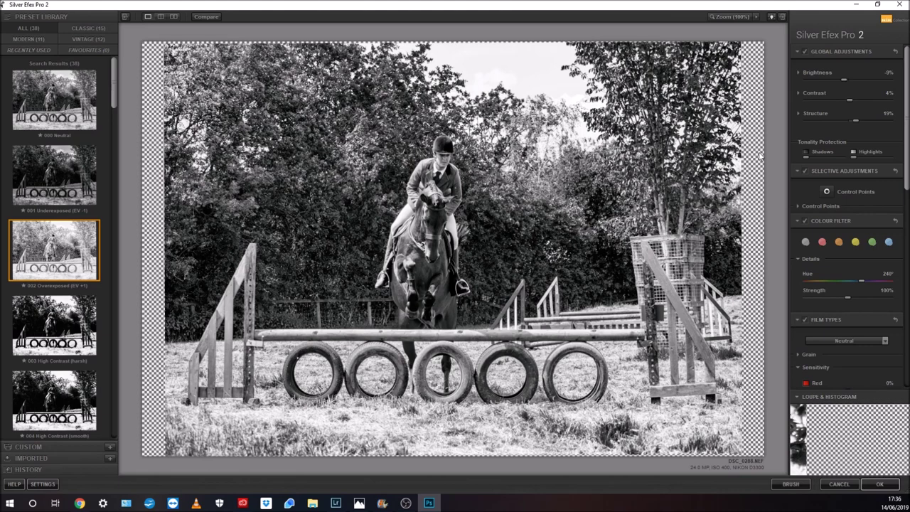
left_click(54, 175)
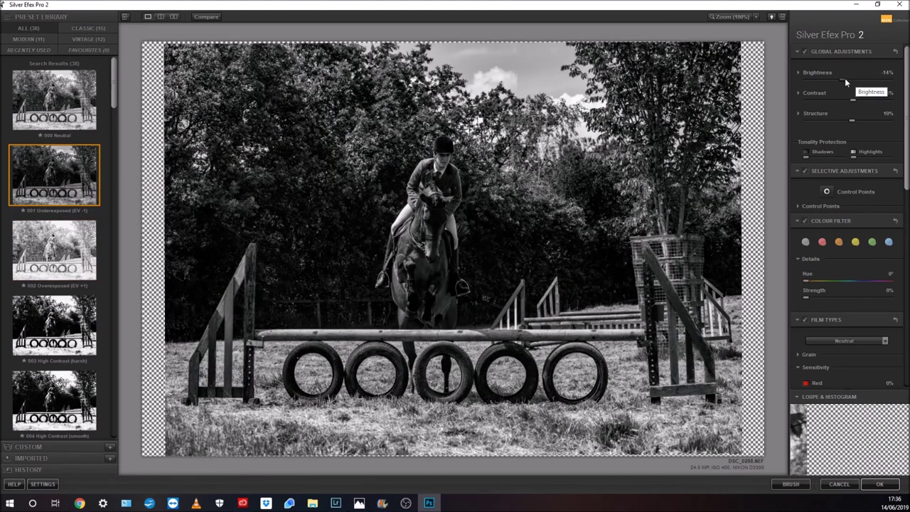
- Brighten the Underexposed conversion and inspect the rider and horse's legs at 100%
left_click_drag(843, 78, 856, 82)
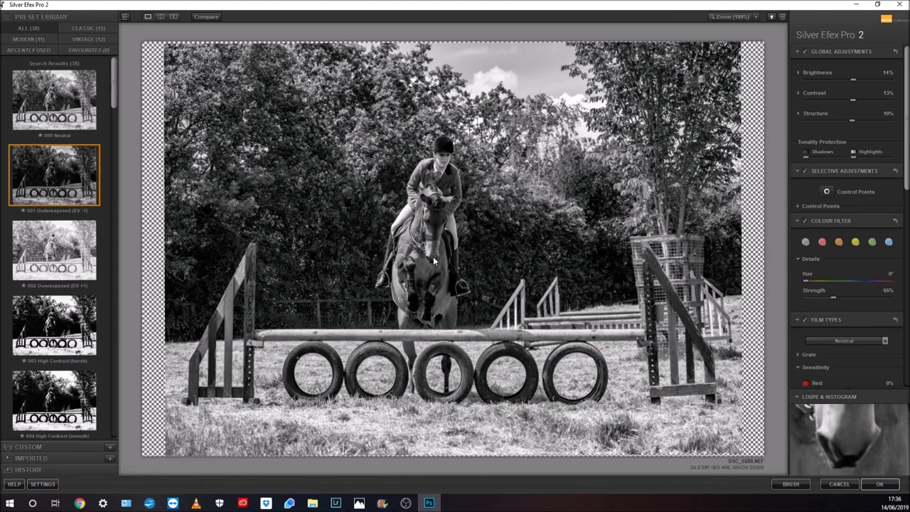
left_click(743, 17)
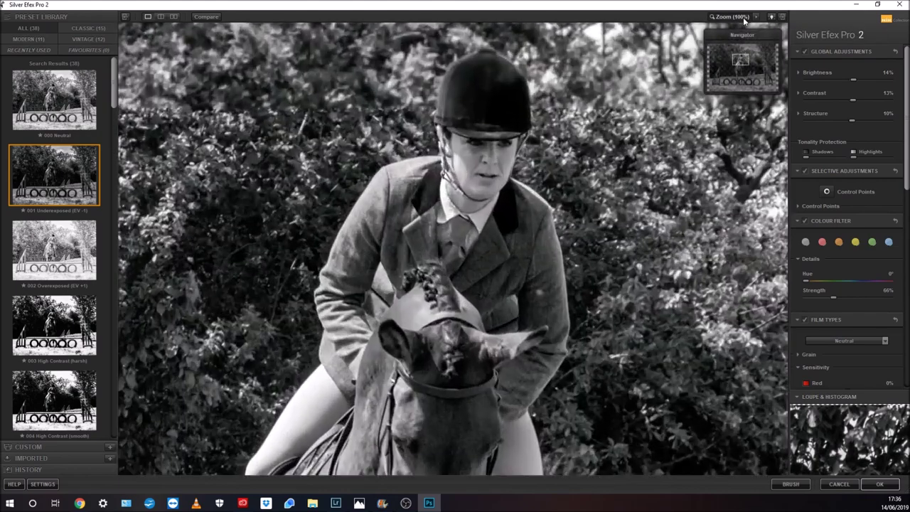
mouse_move(741, 61)
left_mouse_down()
mouse_move(743, 74)
mouse_move(730, 83)
mouse_move(744, 61)
left_mouse_up()
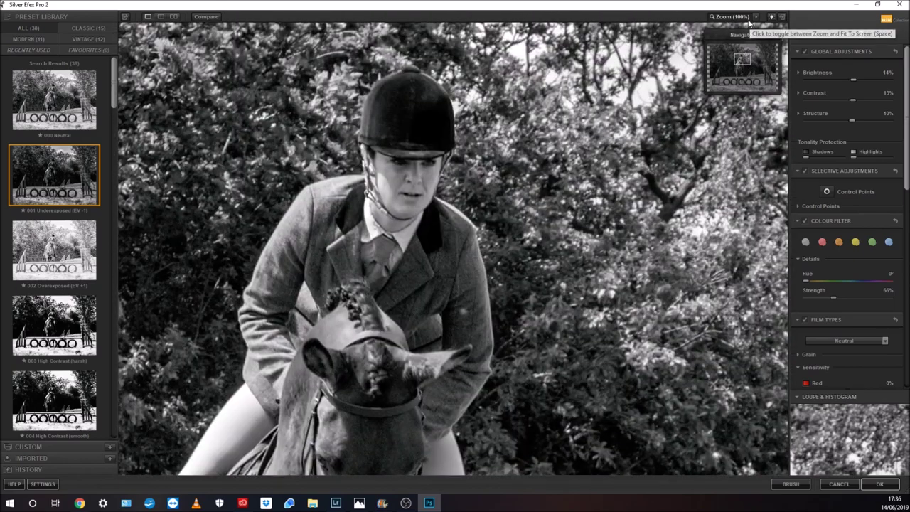
left_click(743, 17)
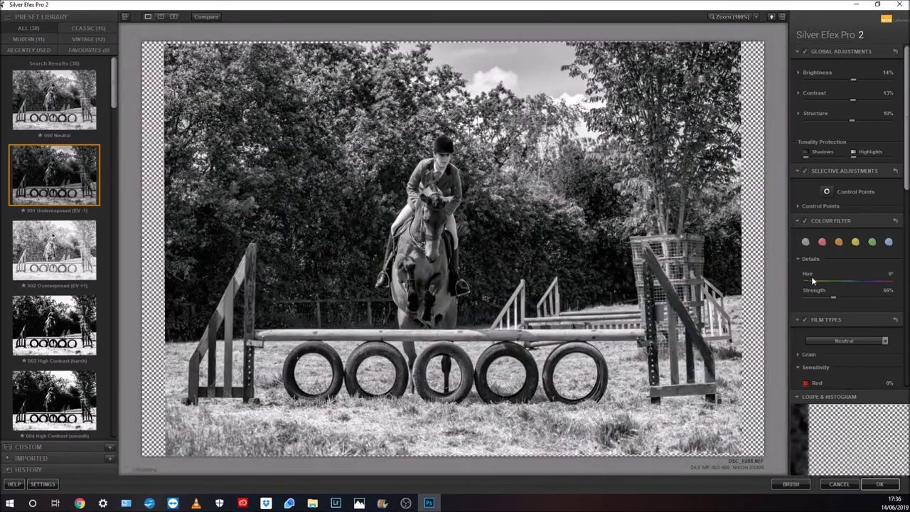
- Apply the Coffee 13 toning preset in Finishing Adjustments
scroll(906, 149, "down", 5)
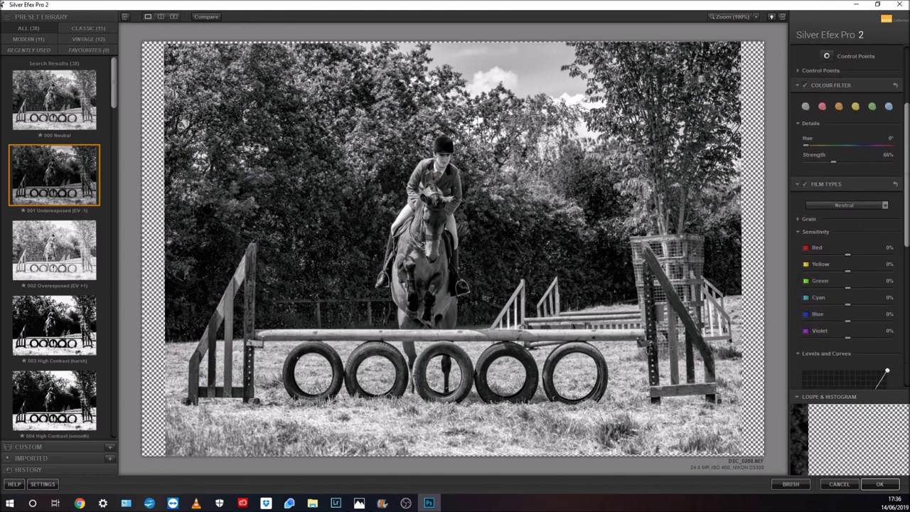
scroll(894, 246, "down", 2)
scroll(894, 245, "down", 1)
scroll(895, 246, "down", 1)
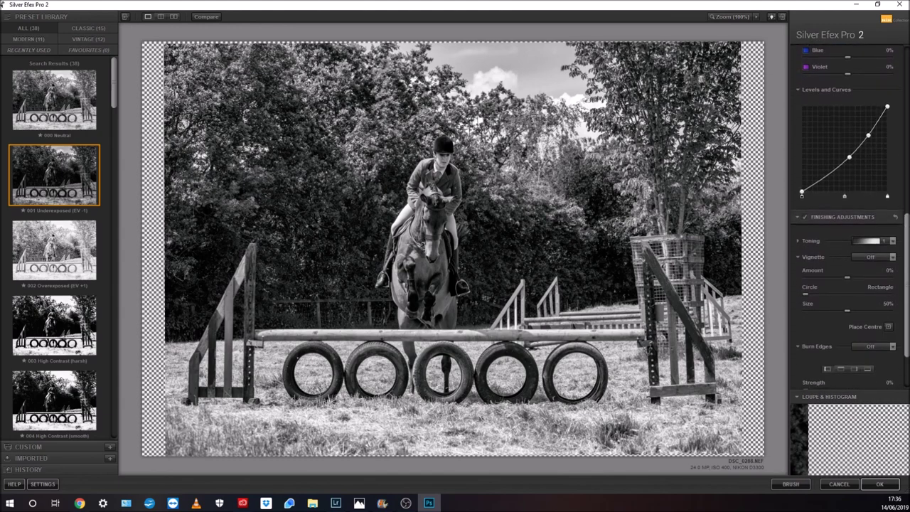
left_click(893, 242)
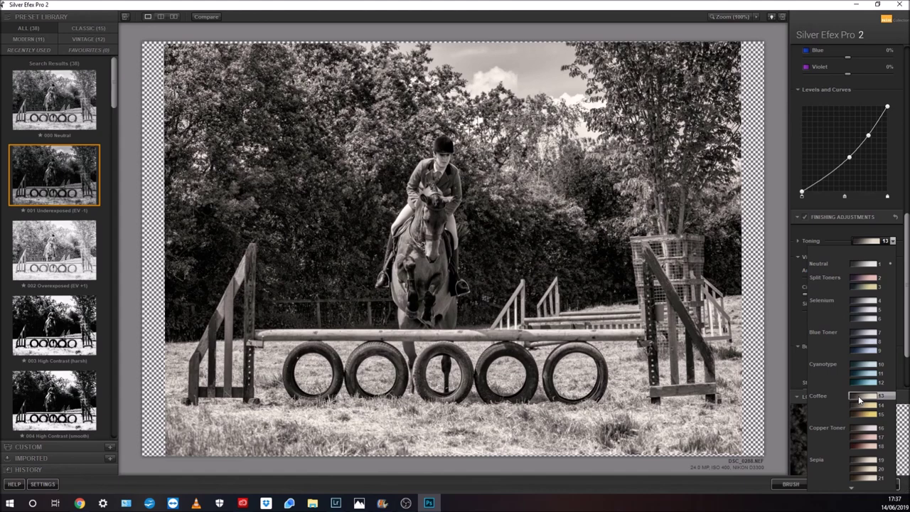
left_click(858, 396)
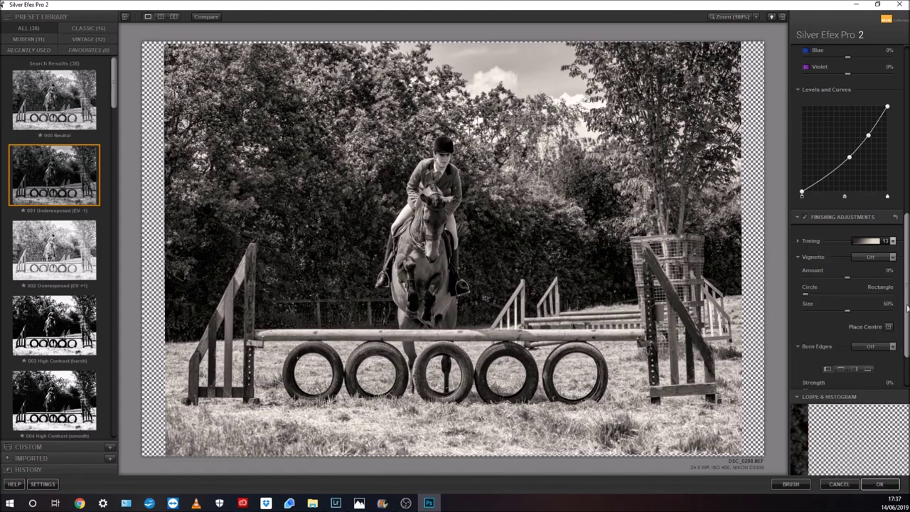
- Apply the All Edges (Soft) 2 edge burn, widening its size and easing its strength
scroll(907, 307, "down", 2)
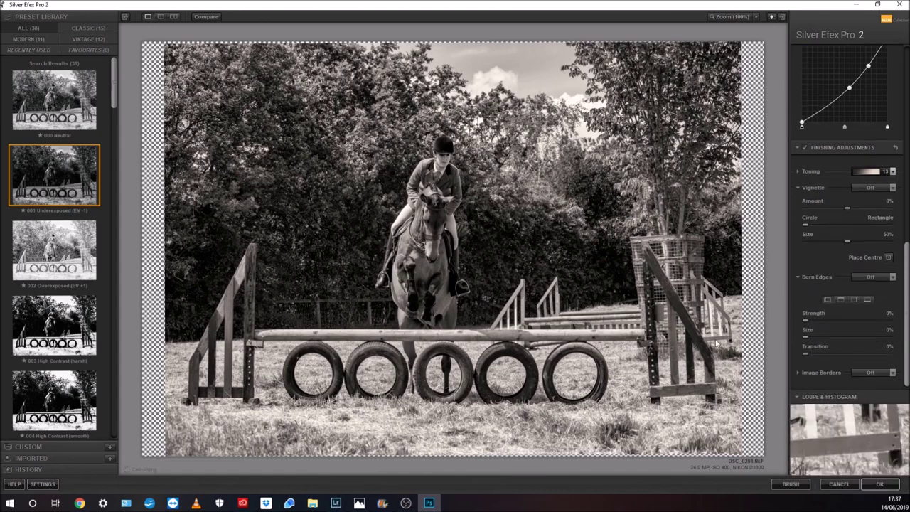
left_click(893, 277)
left_click(867, 248)
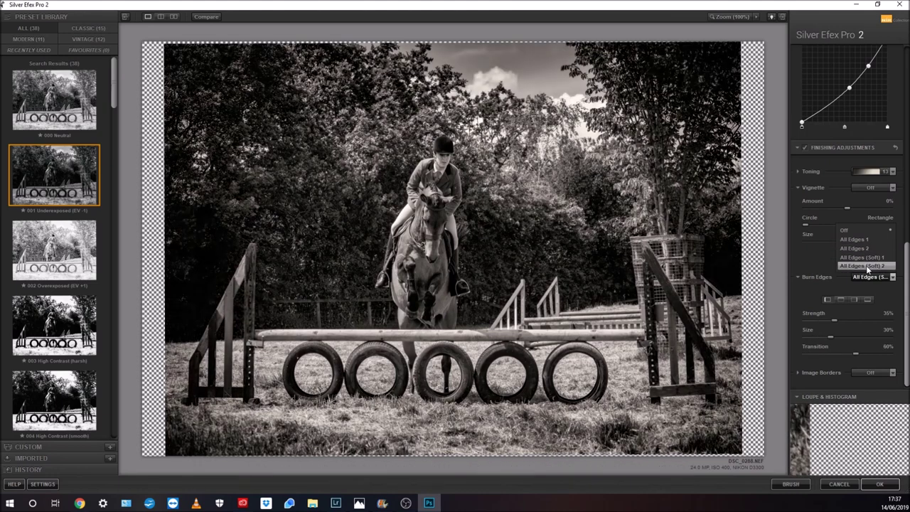
left_click(866, 265)
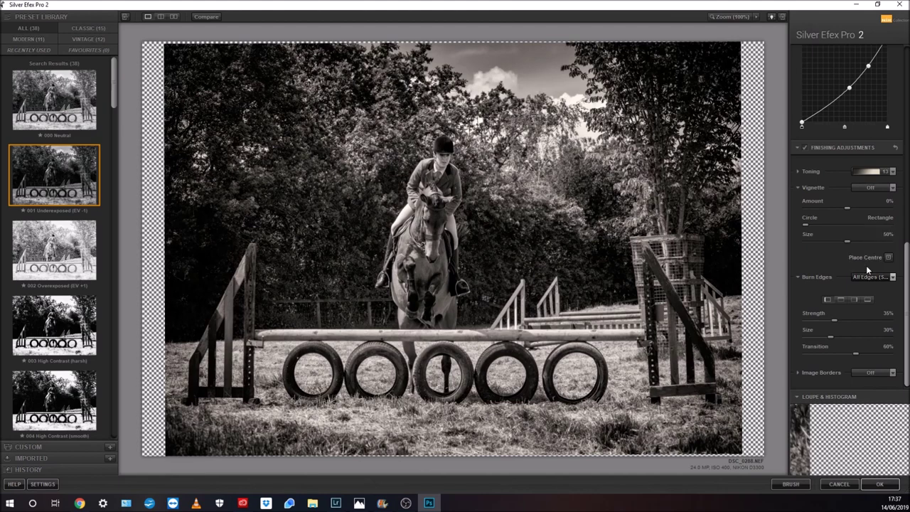
left_click_drag(829, 339, 855, 339)
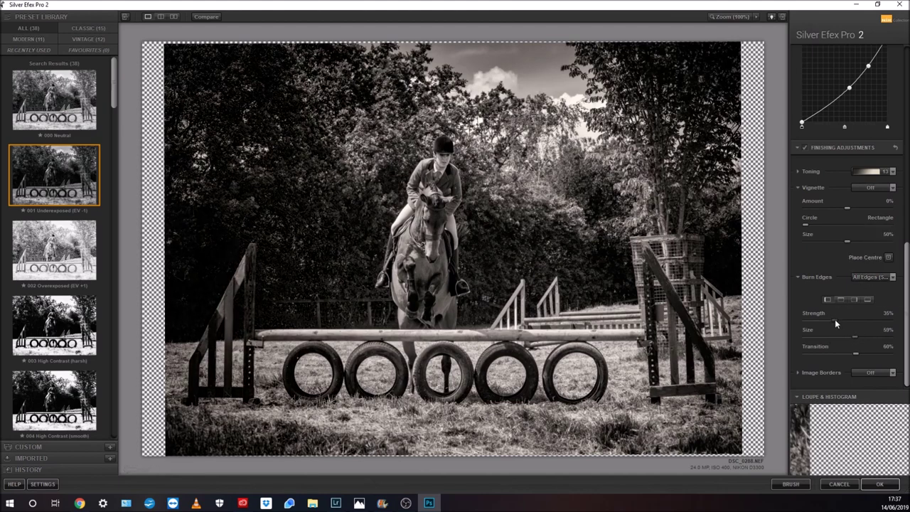
left_click_drag(839, 319, 836, 319)
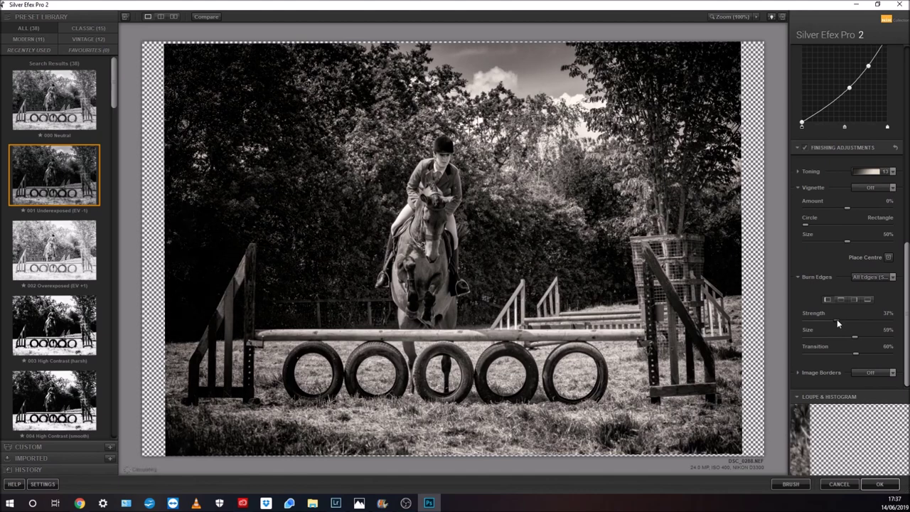
- Tune burn strength and size separately on the second and third edges
left_click(841, 300)
left_click(837, 319)
left_click_drag(844, 335, 850, 335)
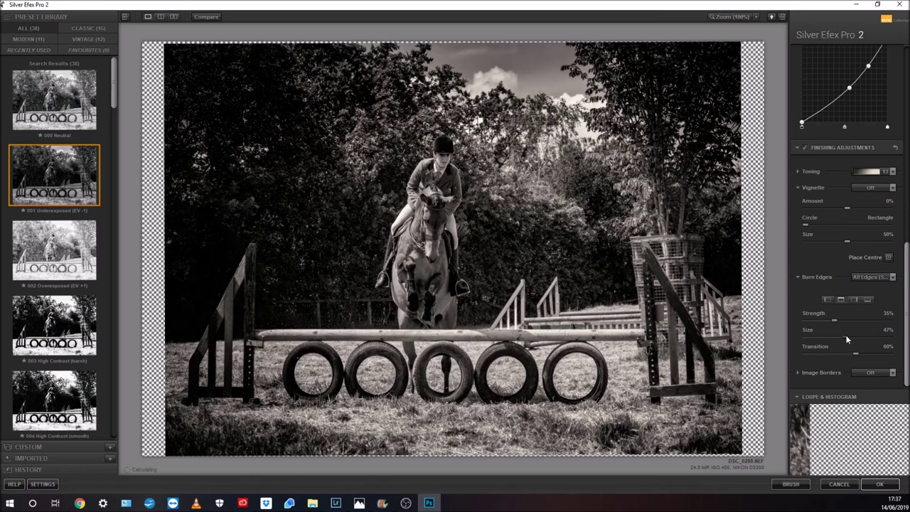
left_click(854, 300)
left_click(841, 321)
left_click_drag(839, 324, 846, 332)
- Strengthen the burn on the fourth edge and darken it along the top edge
left_click(867, 299)
mouse_move(835, 320)
left_mouse_down()
mouse_move(846, 321)
mouse_move(836, 335)
left_mouse_up()
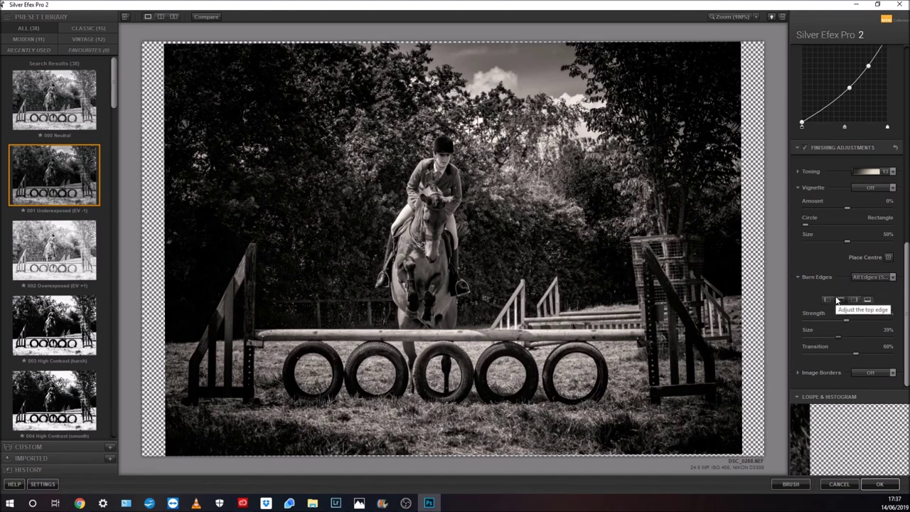
left_click(841, 302)
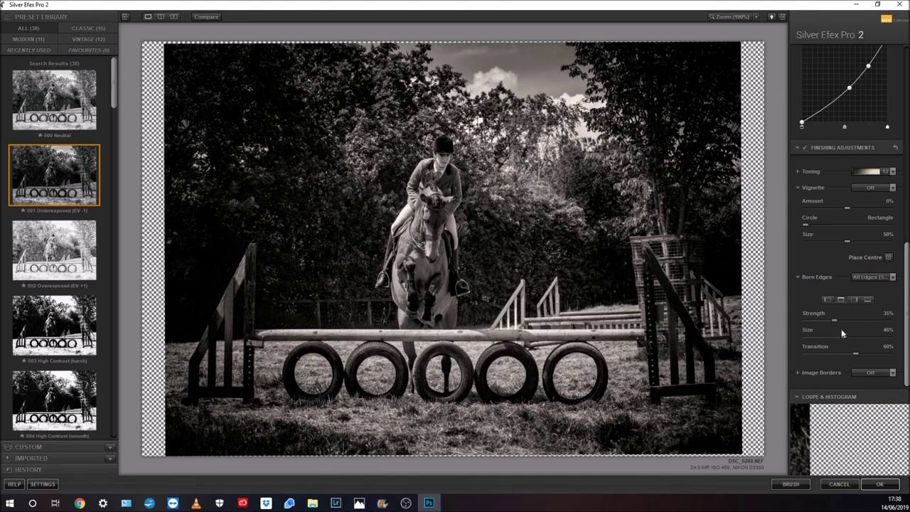
mouse_move(835, 321)
left_mouse_down()
mouse_move(845, 320)
mouse_move(828, 336)
left_mouse_up()
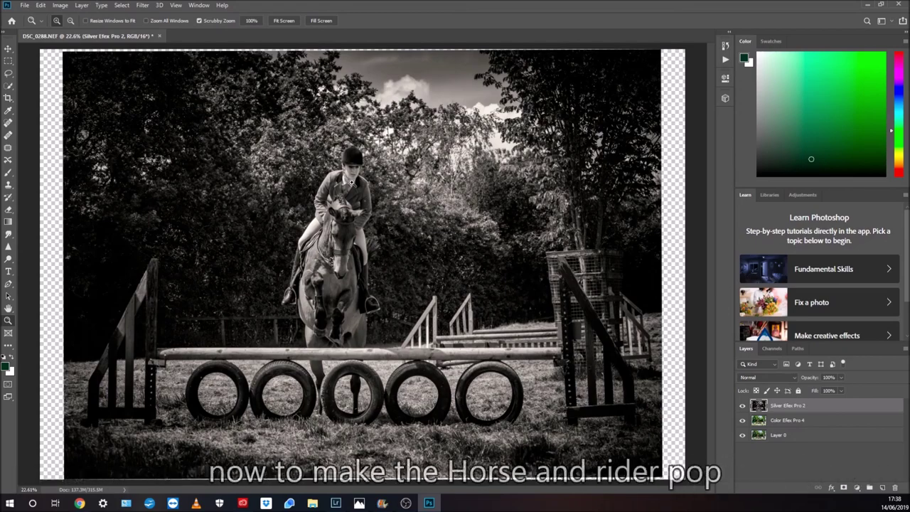
- Flatten Silver Efex Pro 2, Color Efex Pro 4 and Layer 0 into one Background layer
mouse_move(351, 182)
left_mouse_down()
mouse_move(402, 165)
mouse_move(365, 188)
left_mouse_up()
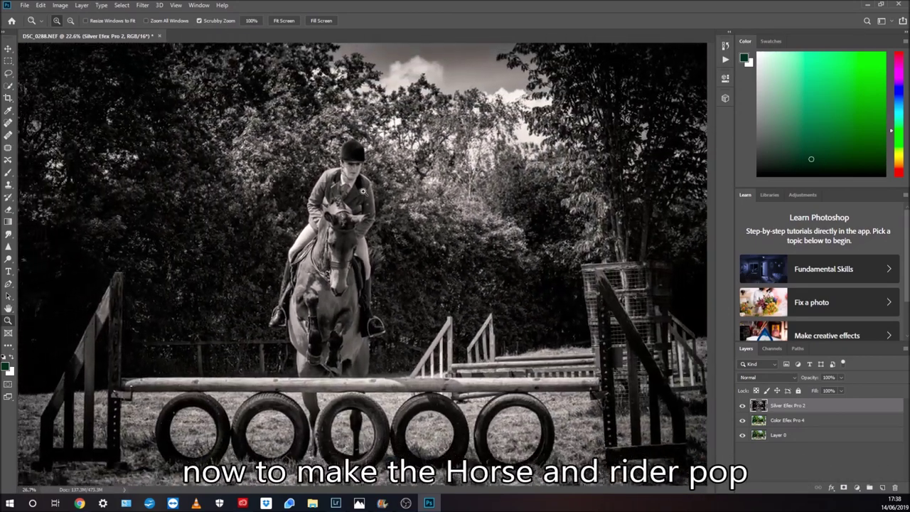
left_click_drag(364, 188, 362, 190)
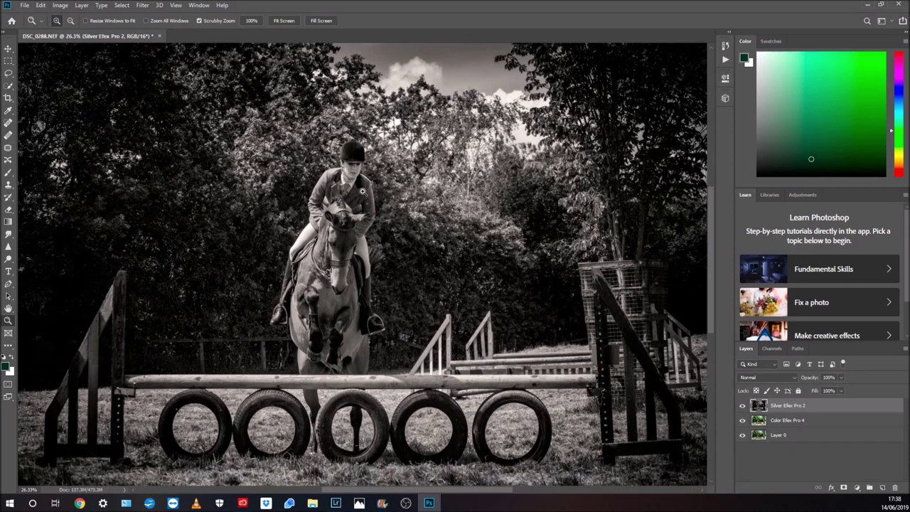
right_click(789, 405)
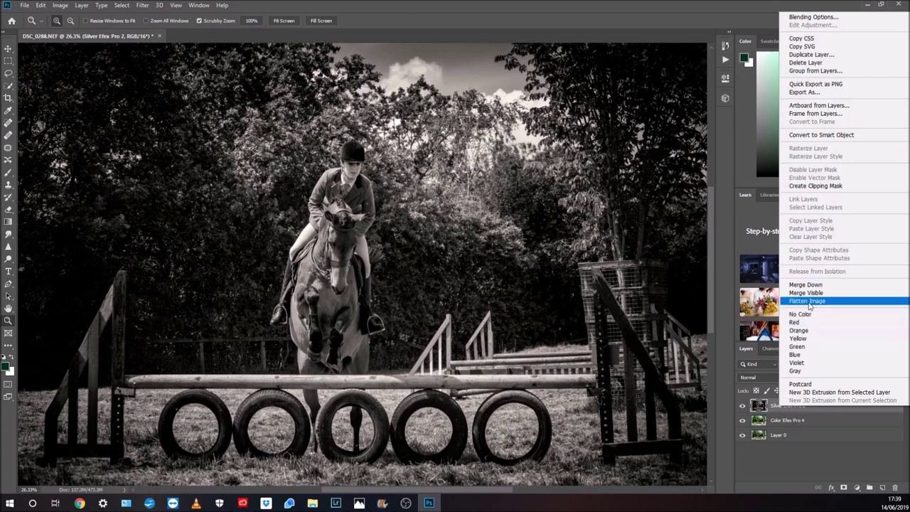
left_click(807, 301)
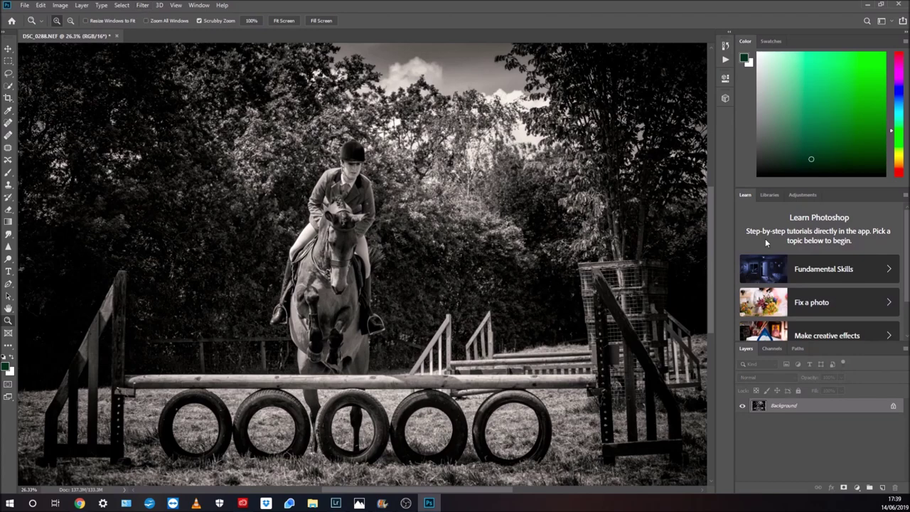
- Duplicate the Background layer and apply a High Pass filter with radius 3.4 to the copy
right_click(795, 405)
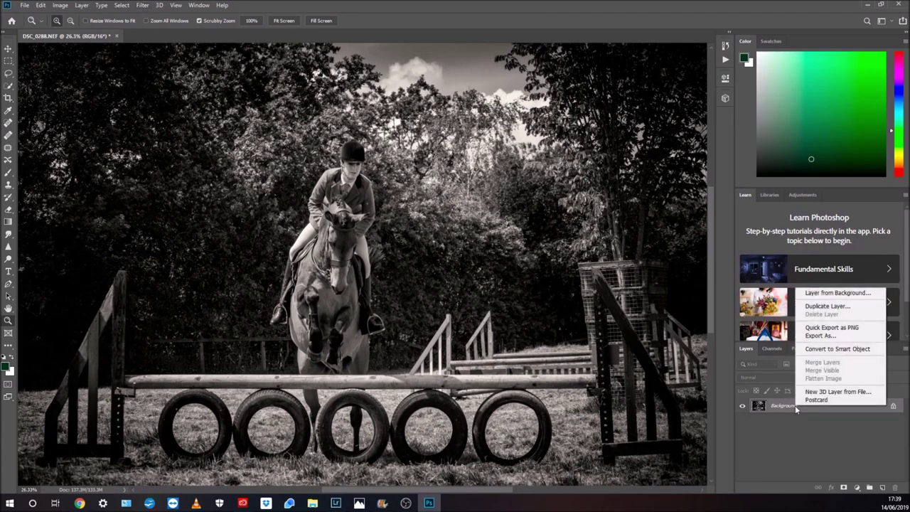
left_click(817, 306)
left_click(534, 139)
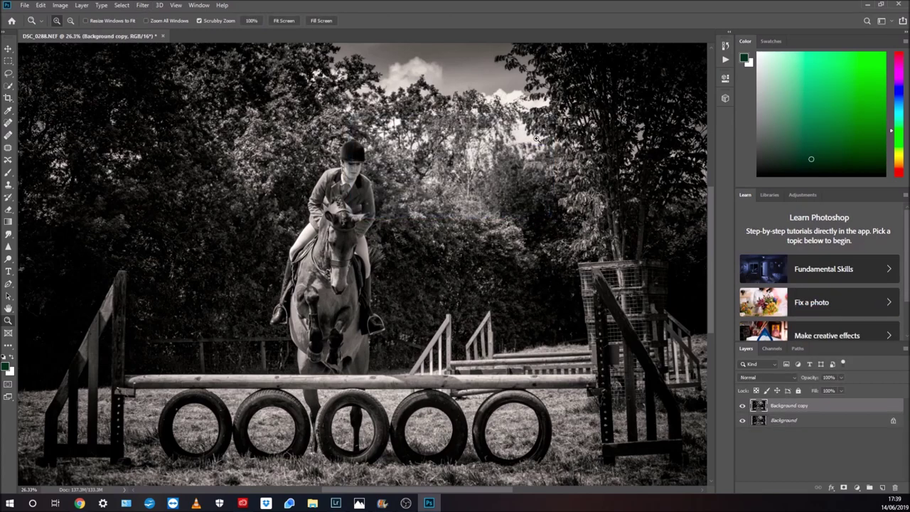
left_click(145, 5)
mouse_move(192, 194)
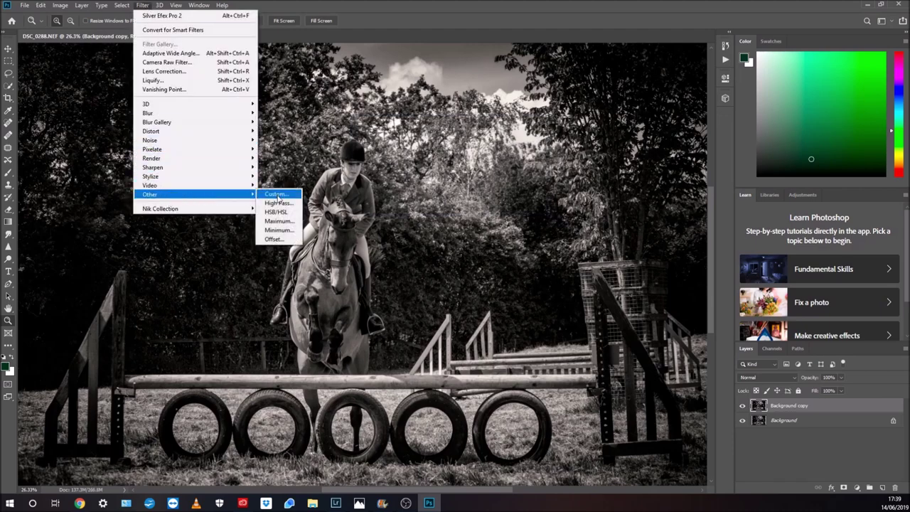
left_click(278, 202)
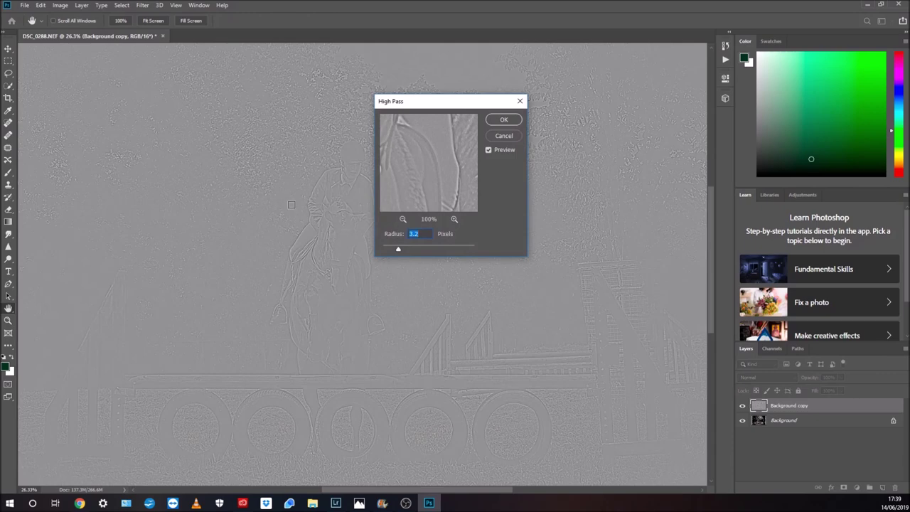
left_click(349, 176)
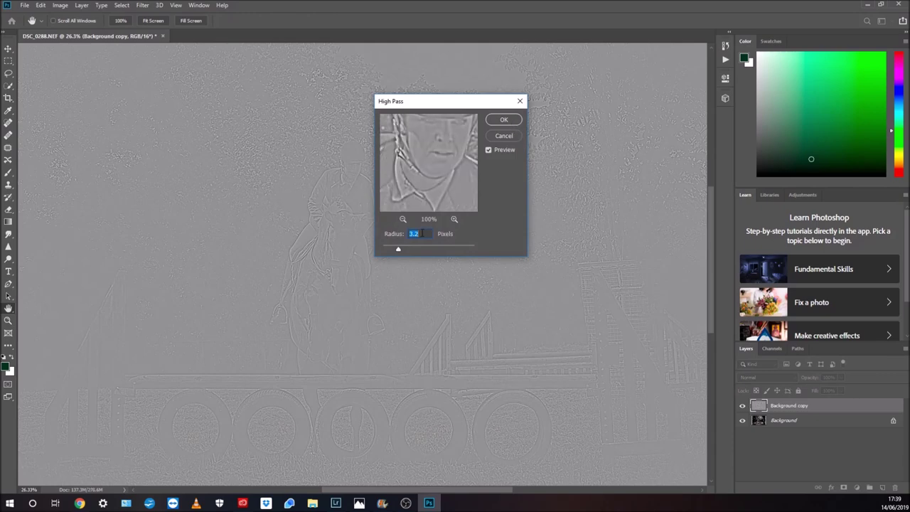
left_click_drag(398, 251, 398, 252)
left_click(509, 123)
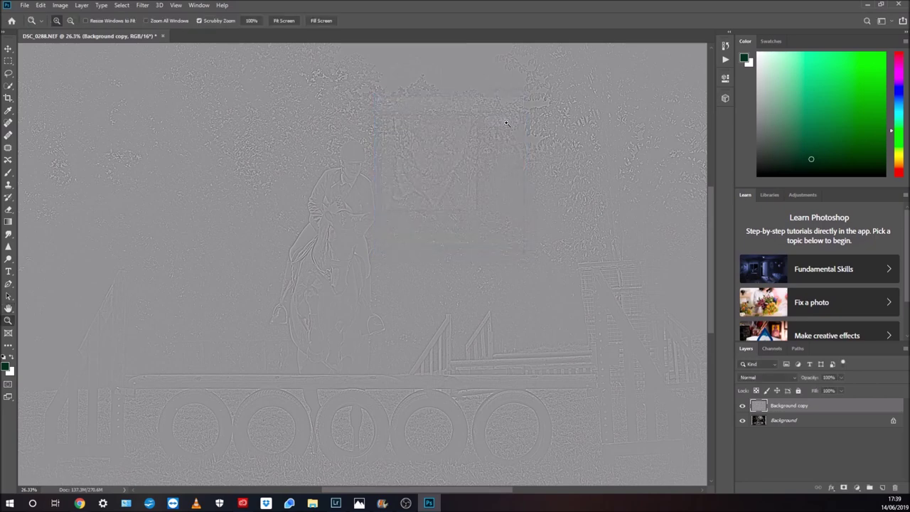
- Blend the high-pass copy in Hard Light and give it a layer mask to refine
left_click(790, 377)
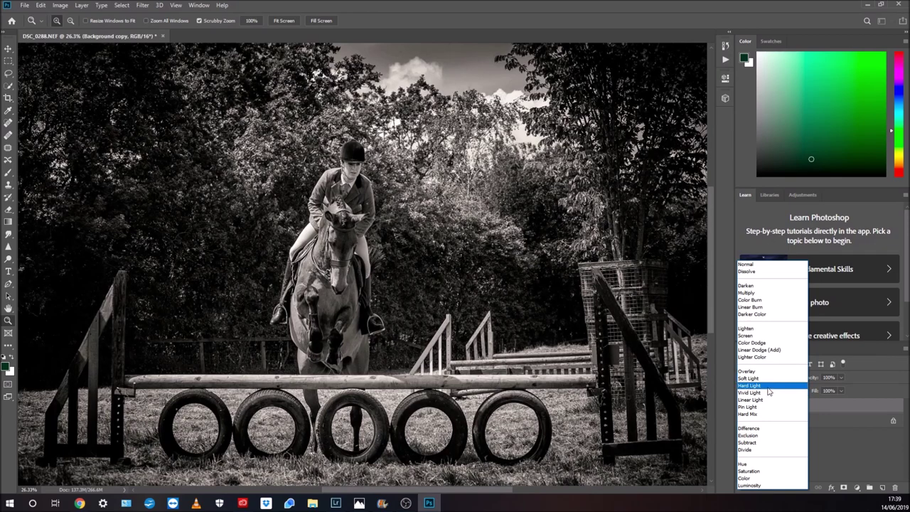
left_click(767, 388)
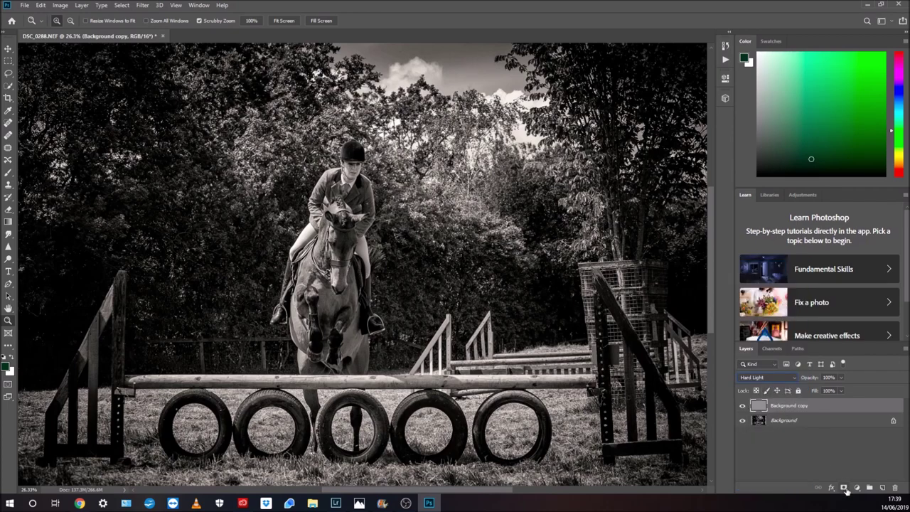
left_click(844, 488)
double_click(780, 411)
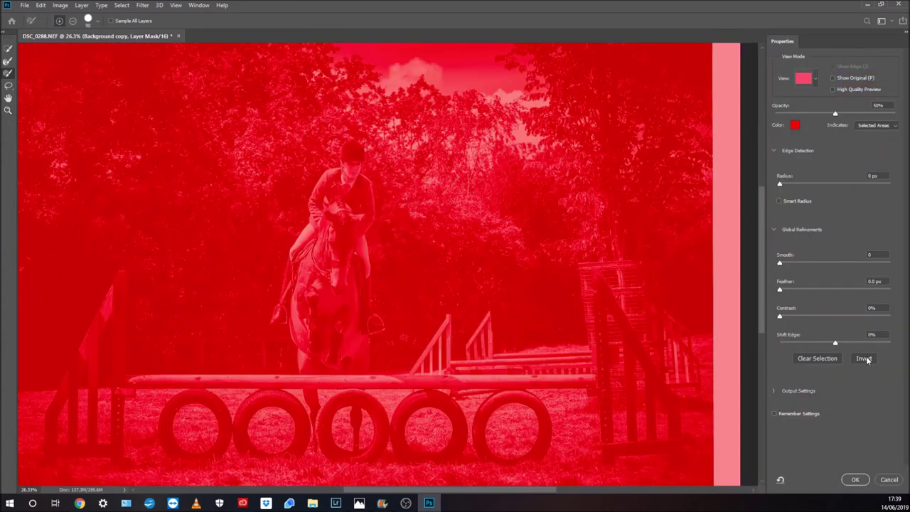
- Invert the mask, then select the rider's helmet, face, arm and middle of the jump pole
left_click(863, 358)
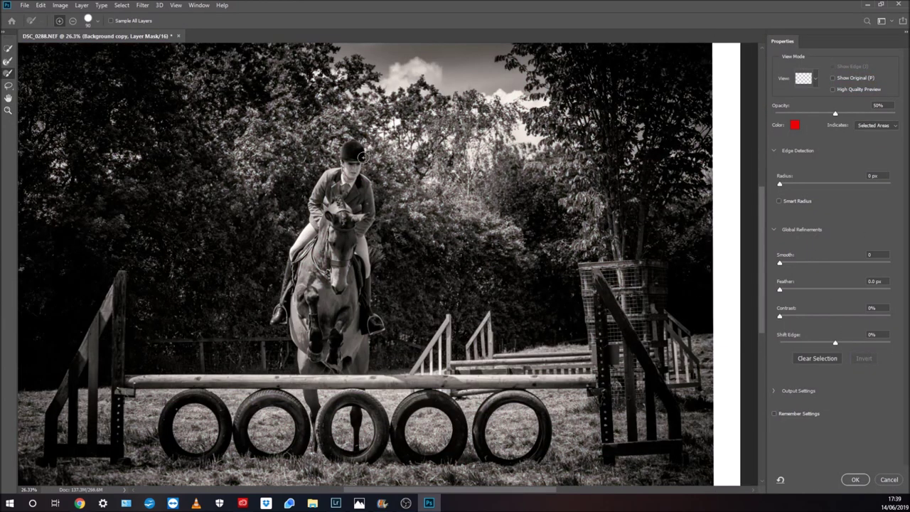
mouse_move(351, 147)
left_mouse_down()
mouse_move(298, 245)
mouse_move(277, 316)
mouse_move(298, 342)
mouse_move(305, 376)
left_mouse_up()
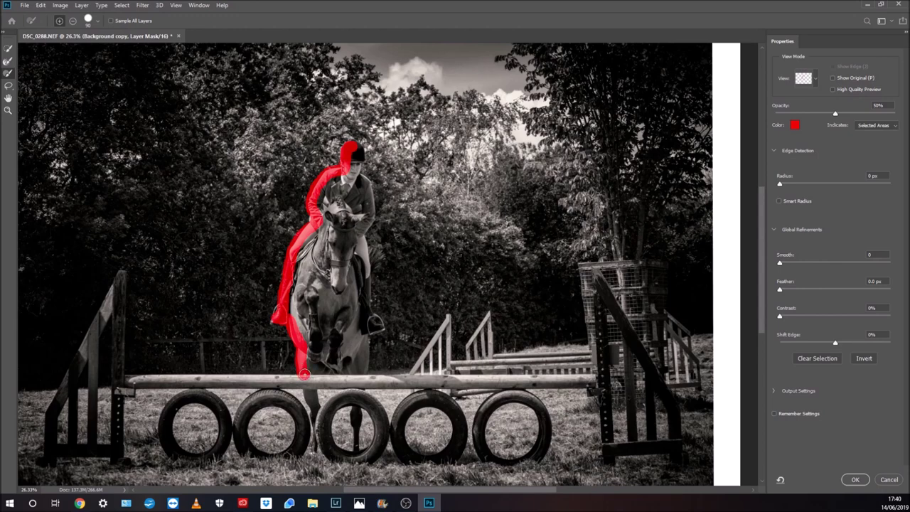
mouse_move(357, 152)
left_mouse_down()
mouse_move(373, 327)
mouse_move(361, 366)
left_mouse_up()
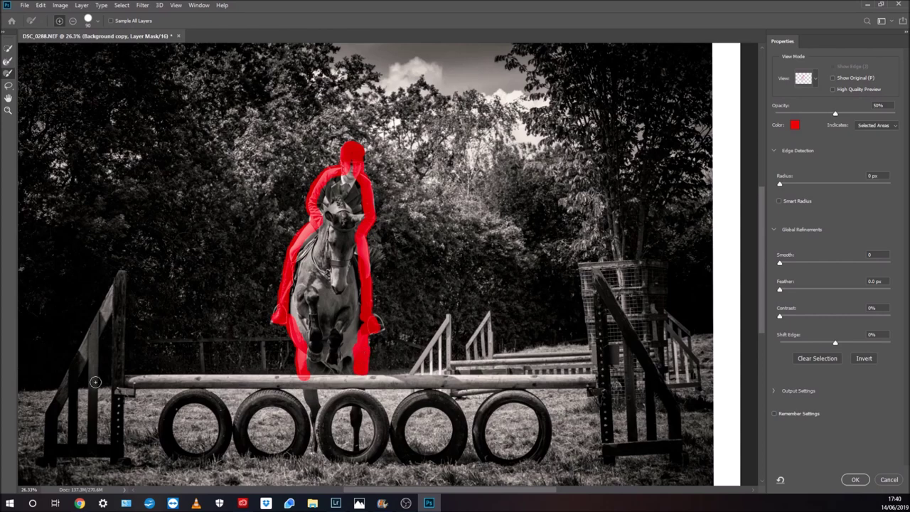
mouse_move(249, 378)
left_mouse_down()
mouse_move(384, 380)
mouse_move(373, 379)
left_mouse_up()
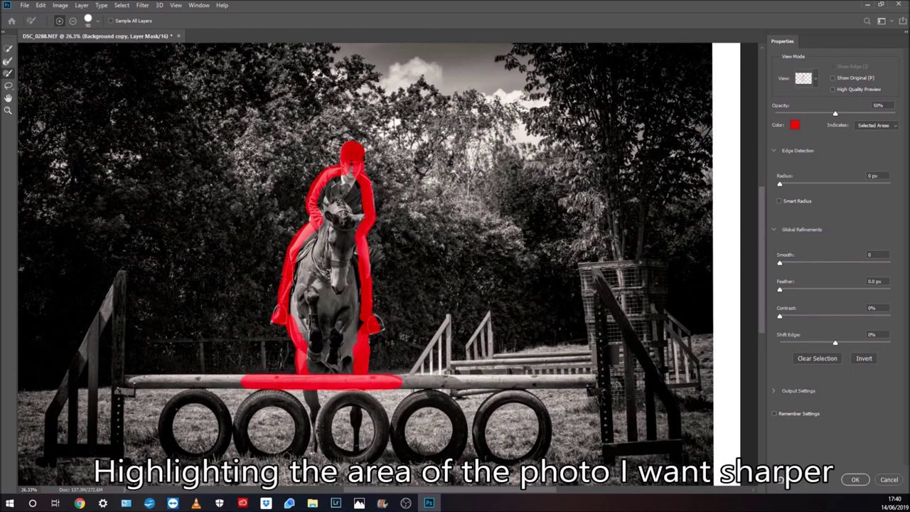
left_click_drag(344, 181, 350, 170)
mouse_move(331, 212)
left_mouse_down()
mouse_move(306, 262)
mouse_move(337, 364)
left_mouse_up()
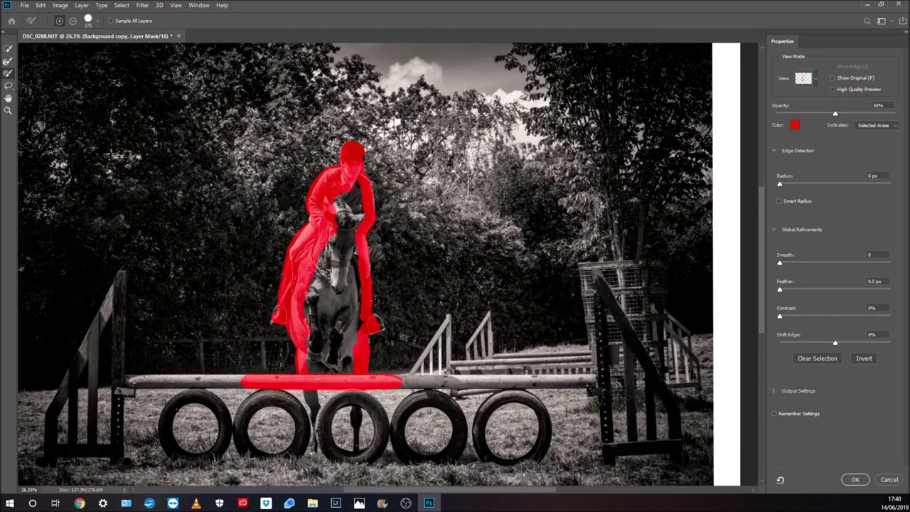
- Extend the selection over the horse, rider's torso and full pole, and enable Smart Radius
left_click_drag(349, 347, 354, 189)
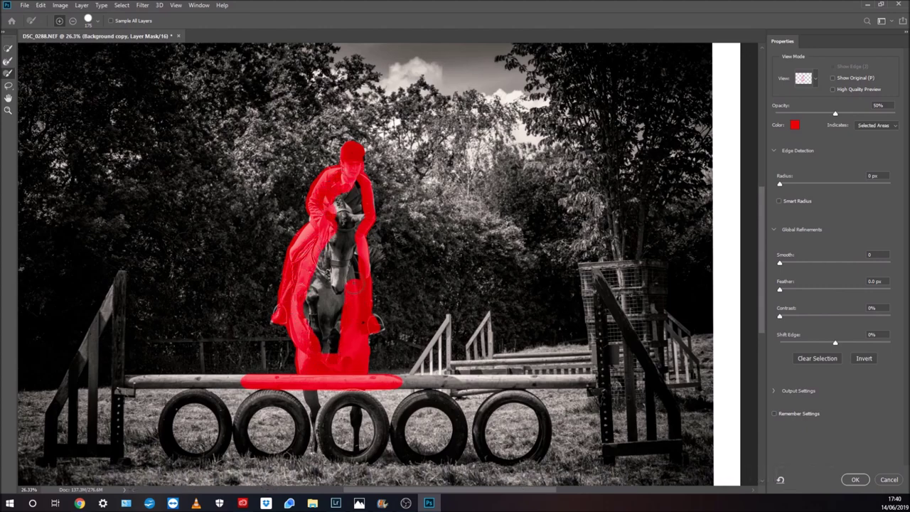
mouse_move(361, 213)
left_mouse_down()
mouse_move(341, 353)
mouse_move(327, 244)
mouse_move(339, 333)
mouse_move(321, 321)
mouse_move(314, 334)
mouse_move(342, 370)
left_mouse_up()
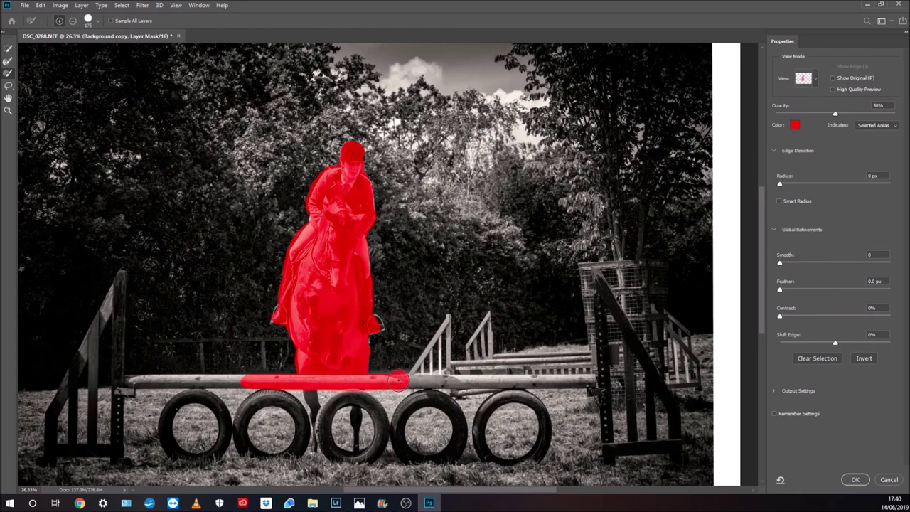
left_click_drag(411, 382, 597, 381)
mouse_move(159, 378)
left_mouse_down()
mouse_move(128, 382)
mouse_move(343, 374)
left_mouse_up()
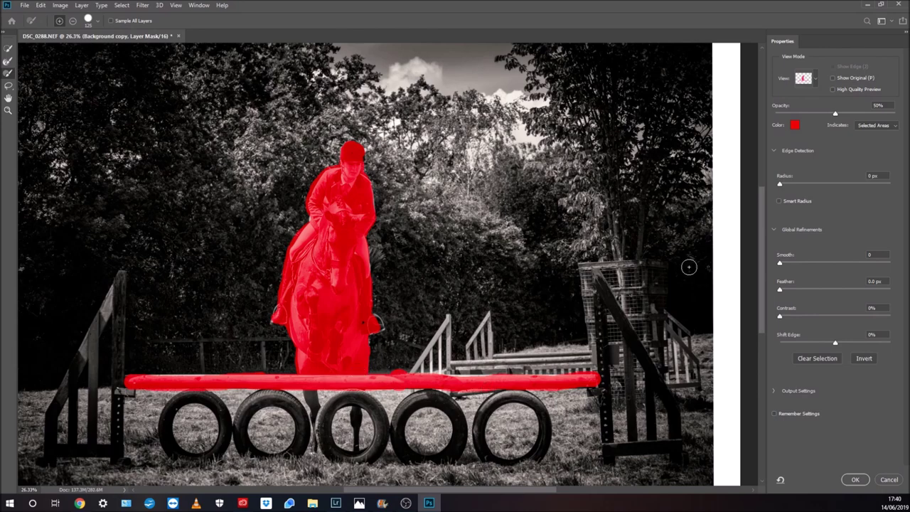
left_click(779, 201)
- Refine the mask with Radius 49 px, Feather 37.2 px and Shift Edge -30%, then apply it
left_click_drag(781, 184, 840, 185)
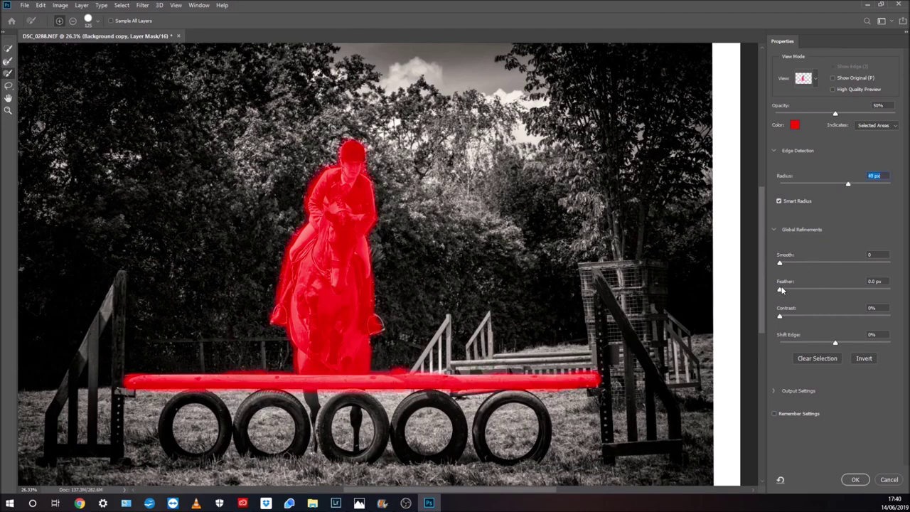
left_click_drag(780, 291, 837, 292)
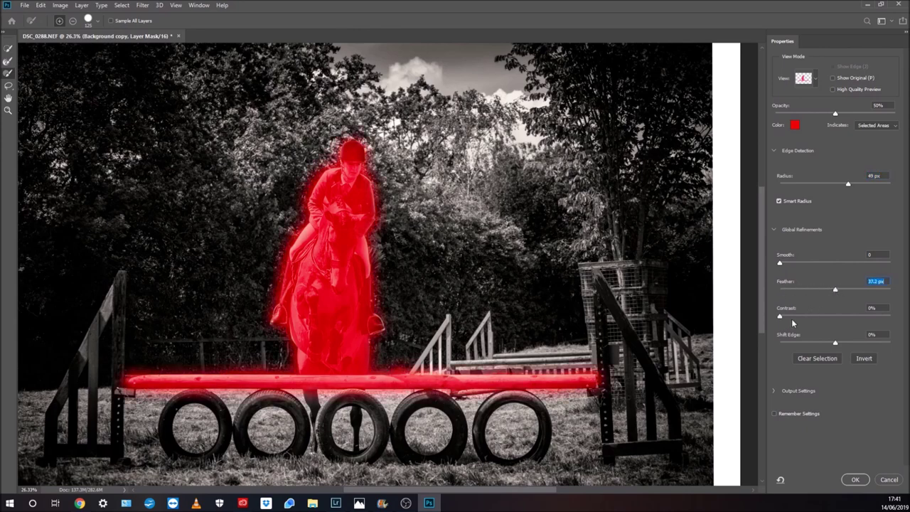
left_click_drag(836, 345, 828, 345)
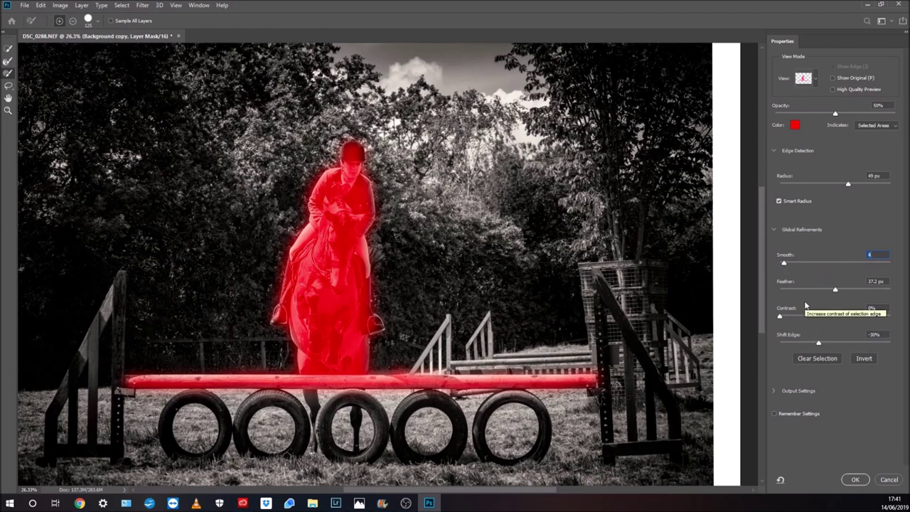
left_click(855, 479)
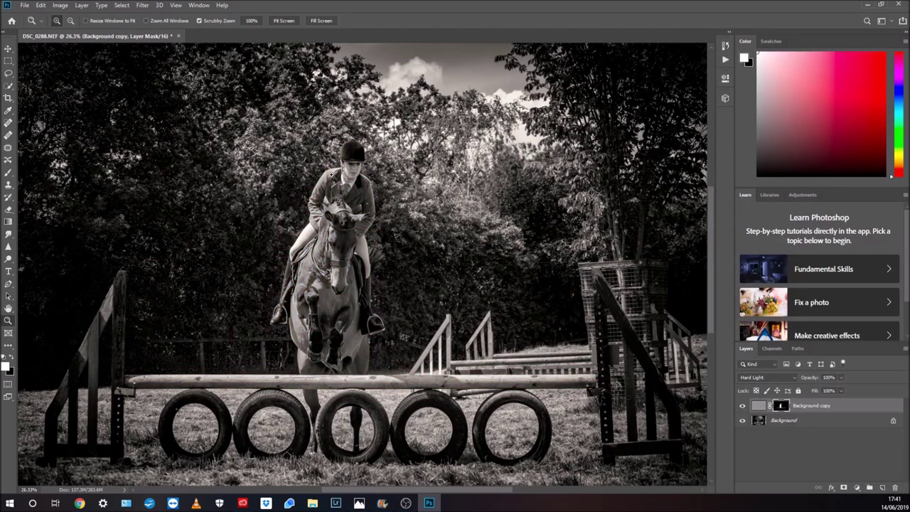
- Compare the sharpening before and after on the rider's face, then flatten into one Background layer
left_click_drag(348, 166, 630, 375)
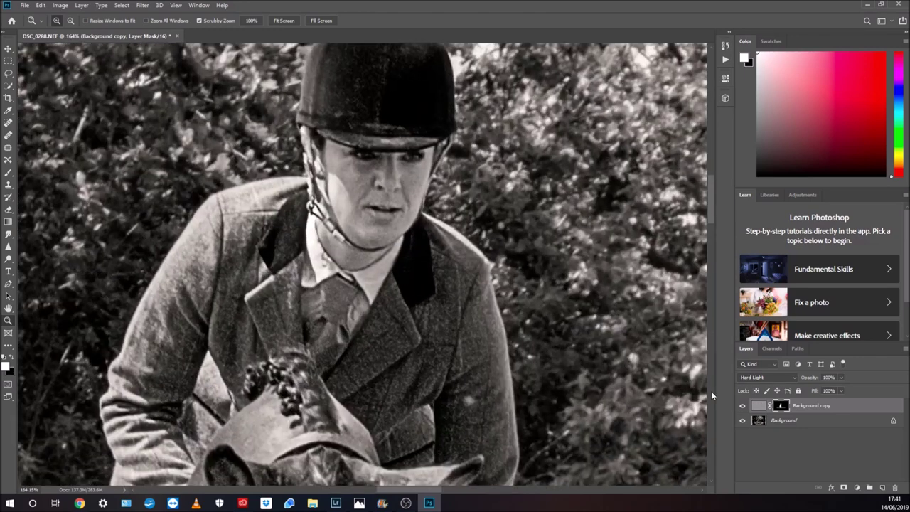
left_click(742, 405)
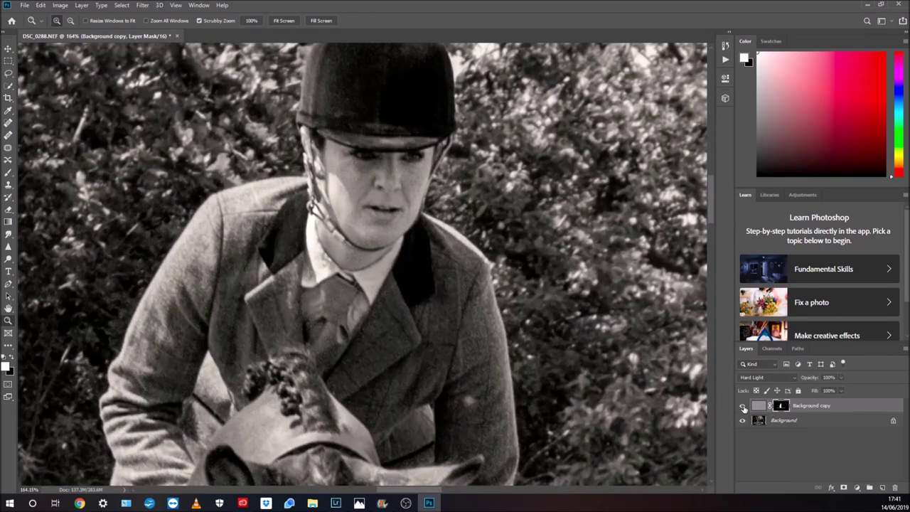
left_click_drag(447, 202, 420, 216)
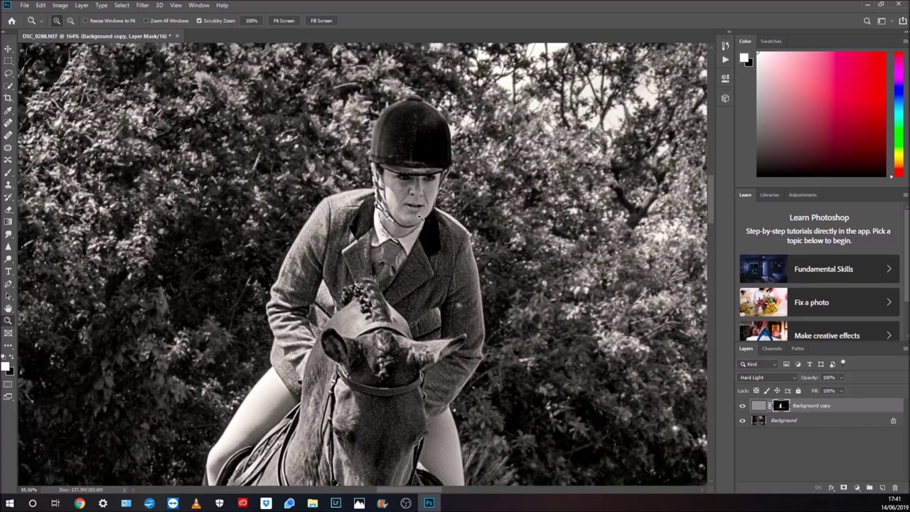
left_click_drag(301, 229, 263, 246)
left_click_drag(340, 256, 313, 275)
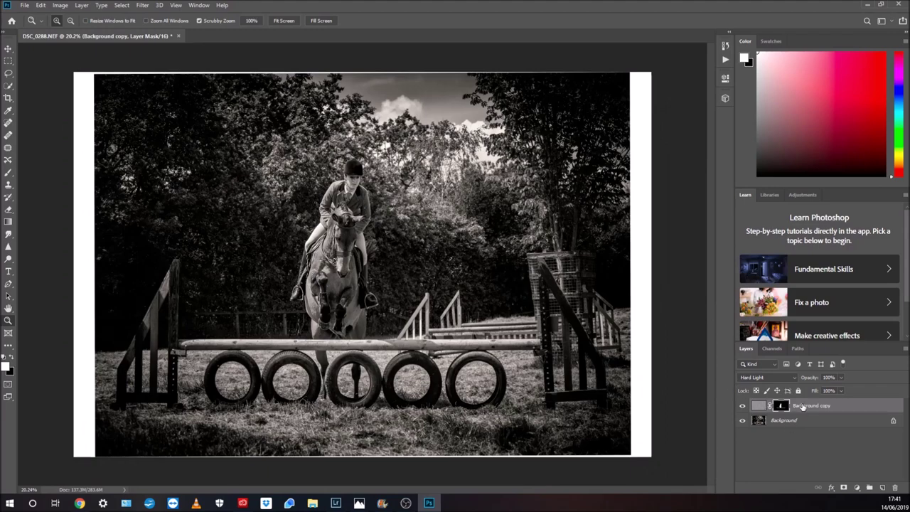
right_click(802, 406)
left_click(811, 302)
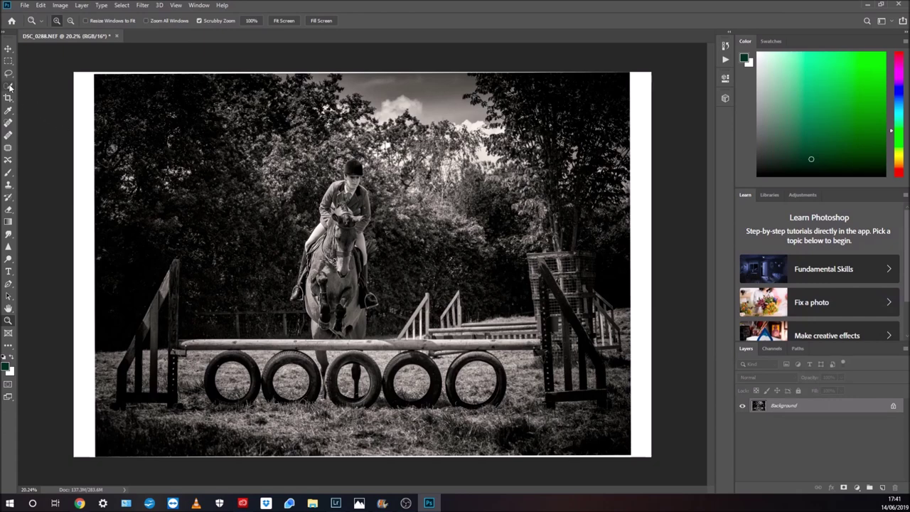
left_click(8, 122)
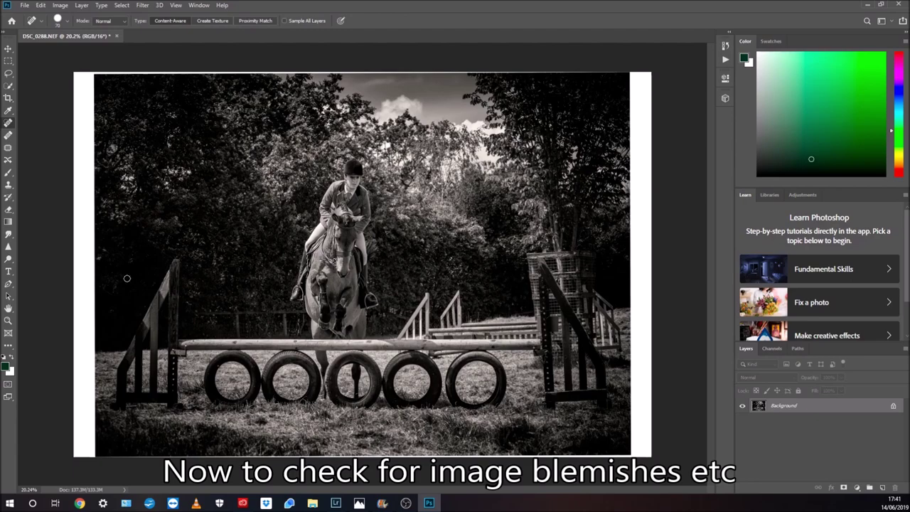
- Heal the bright speck on the rider's jacket with a smaller Spot Healing brush
left_click(7, 320)
left_click_drag(362, 216, 424, 166)
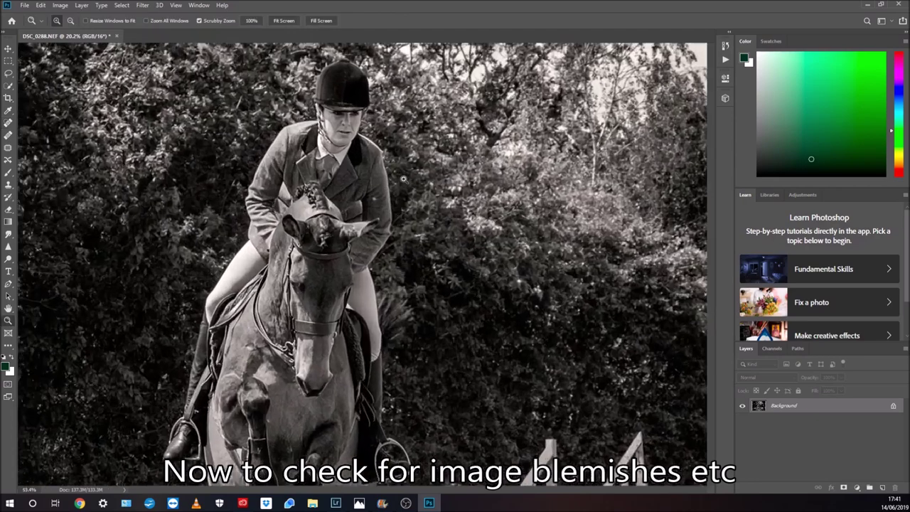
left_click(8, 123)
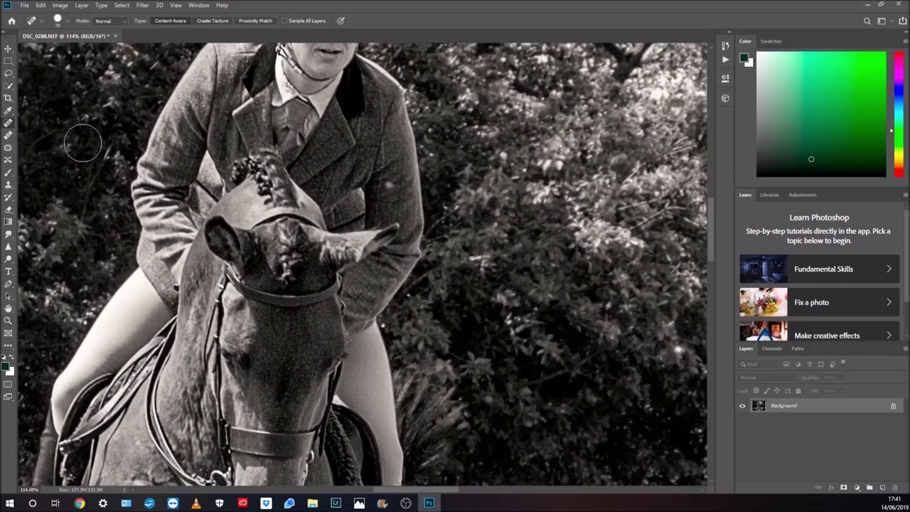
key("bracketleft")
key("bracketleft")
left_click(390, 185)
- Shrink the healing brush to a tiny dot and start duplicating the Background layer
scroll(335, 265, "down", 1)
scroll(334, 265, "up", 2)
scroll(334, 264, "up", 1)
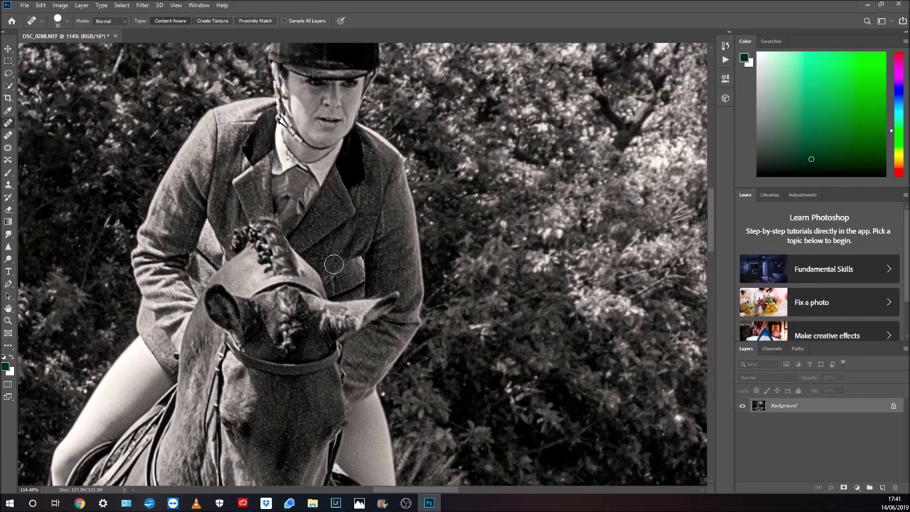
scroll(334, 264, "up", 1)
key("bracketleft")
key("bracketleft")
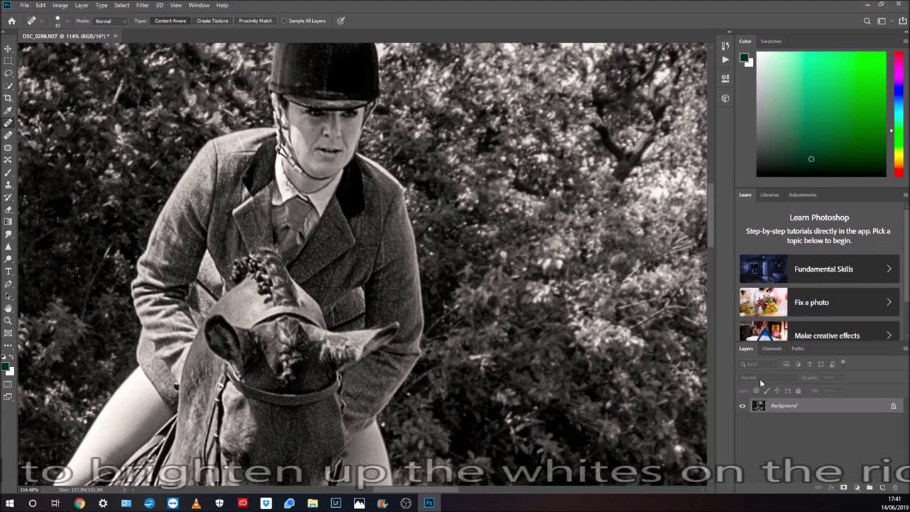
right_click(784, 404)
left_click(815, 304)
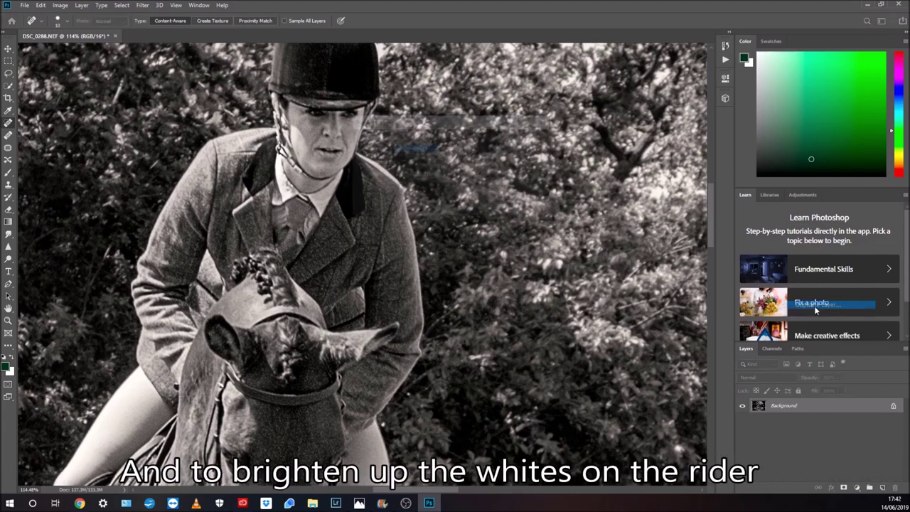
- Create the Background copy and set up a larger Dodge brush on Highlights at 4% exposure
left_click(534, 141)
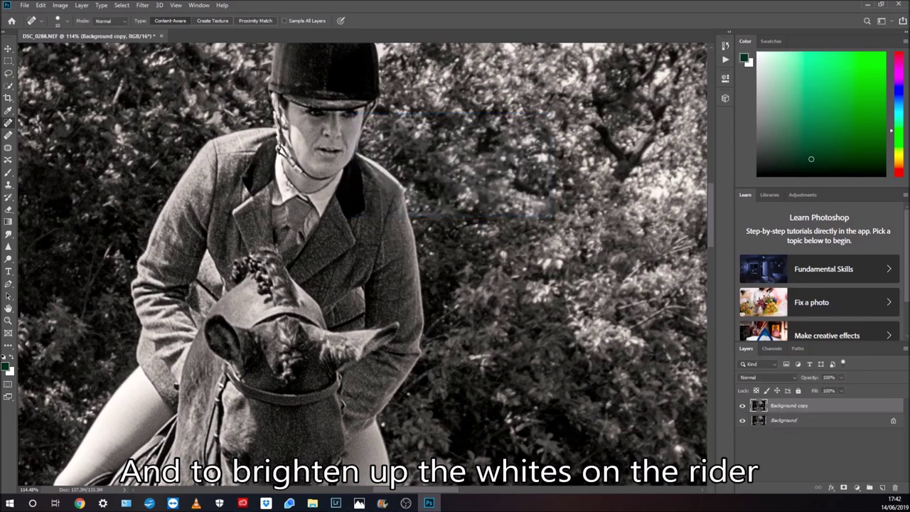
scroll(62, 208, "up", 2)
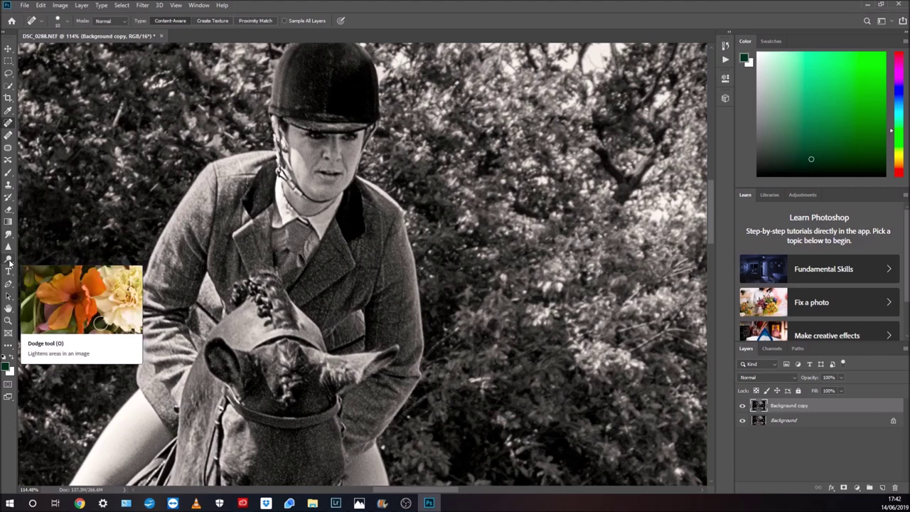
left_click(9, 261)
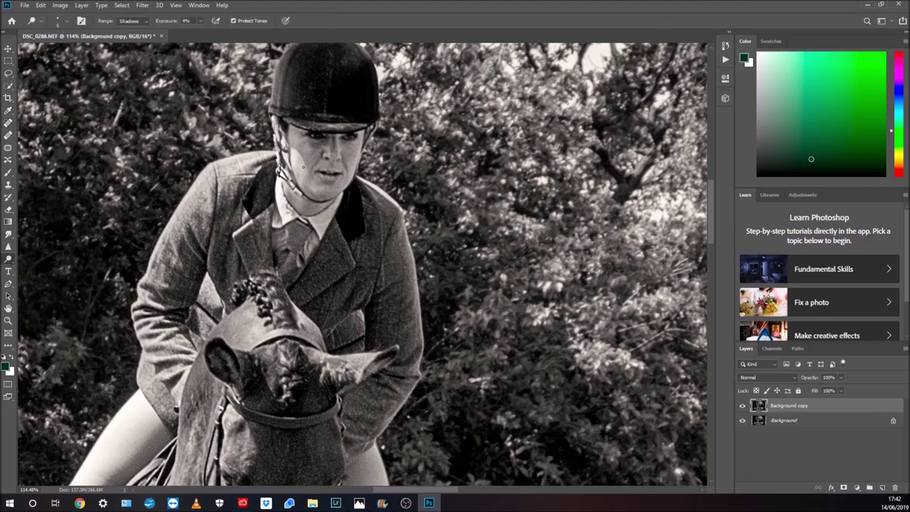
key("bracketright")
key("bracketright")
left_click(145, 21)
left_click(145, 40)
- Dodge the highlights along the bridge of the horse's nose
scroll(284, 247, "down", 2)
scroll(283, 247, "down", 4)
scroll(274, 248, "down", 5)
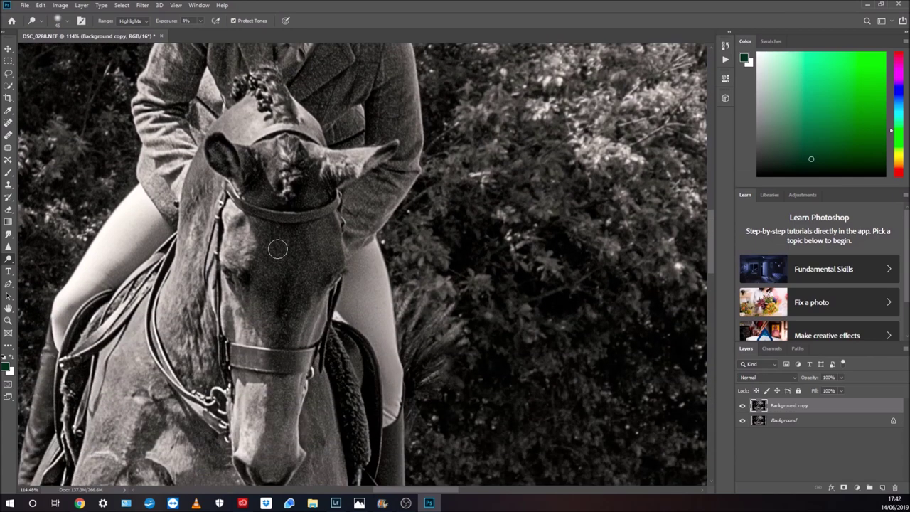
scroll(274, 248, "down", 3)
scroll(266, 330, "down", 4)
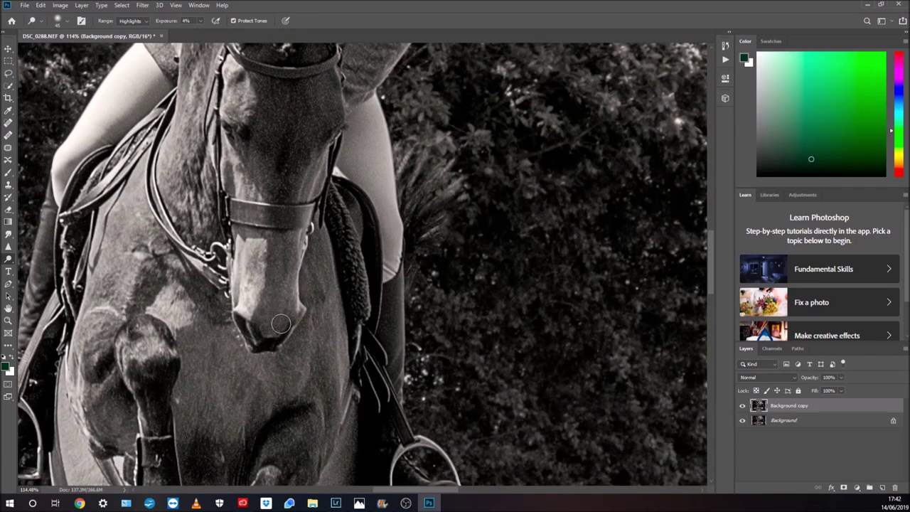
left_click_drag(252, 245, 257, 284)
scroll(113, 107, "down", 1)
scroll(128, 135, "down", 2)
scroll(145, 166, "down", 5)
scroll(145, 165, "down", 2)
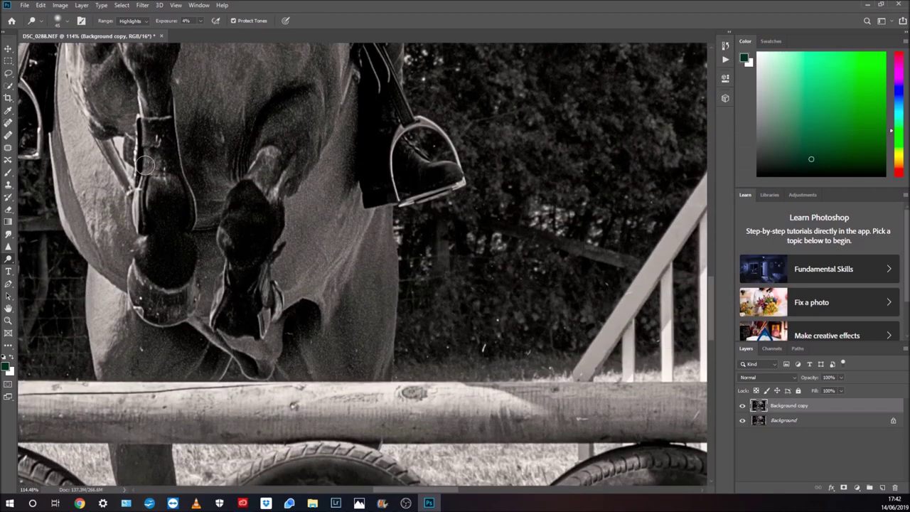
- Zoom in on the rider's face and toggle the dodged layer to compare before and after
left_click(7, 320)
left_click_drag(203, 207, 173, 217)
scroll(173, 222, "up", 2)
scroll(172, 223, "up", 2)
scroll(173, 223, "up", 2)
scroll(173, 222, "up", 2)
scroll(173, 223, "up", 2)
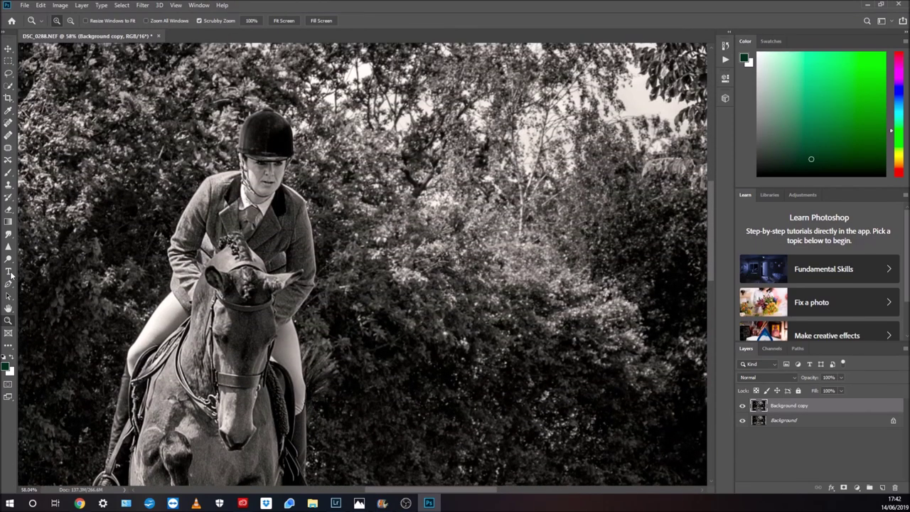
left_click(8, 258)
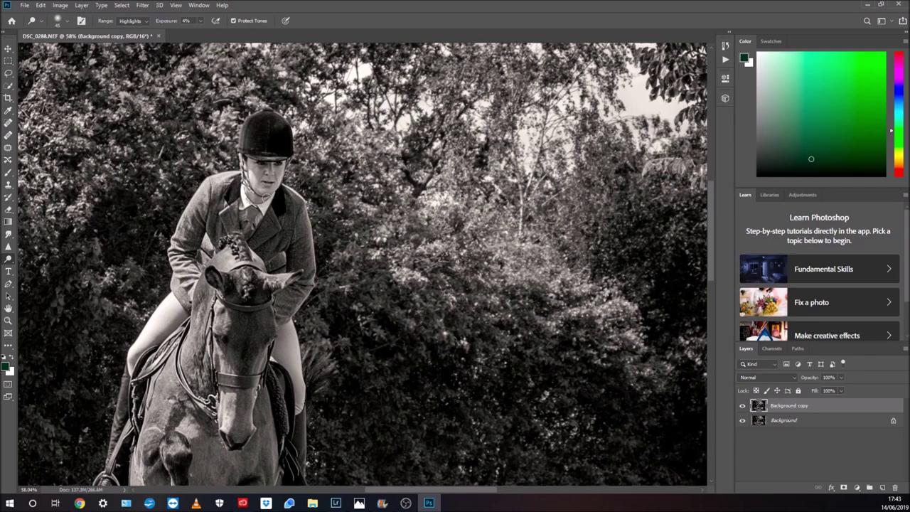
left_click(8, 320)
left_click_drag(283, 169, 364, 170)
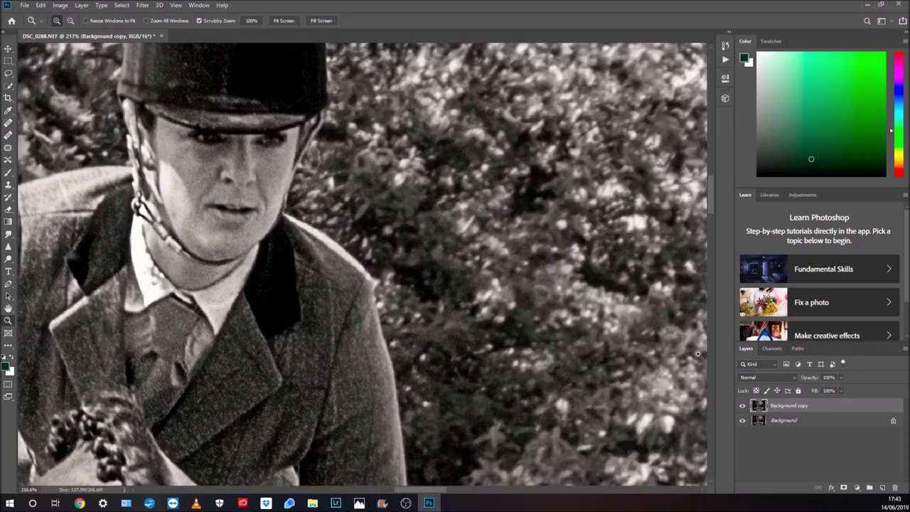
left_click(742, 405)
left_click(742, 405)
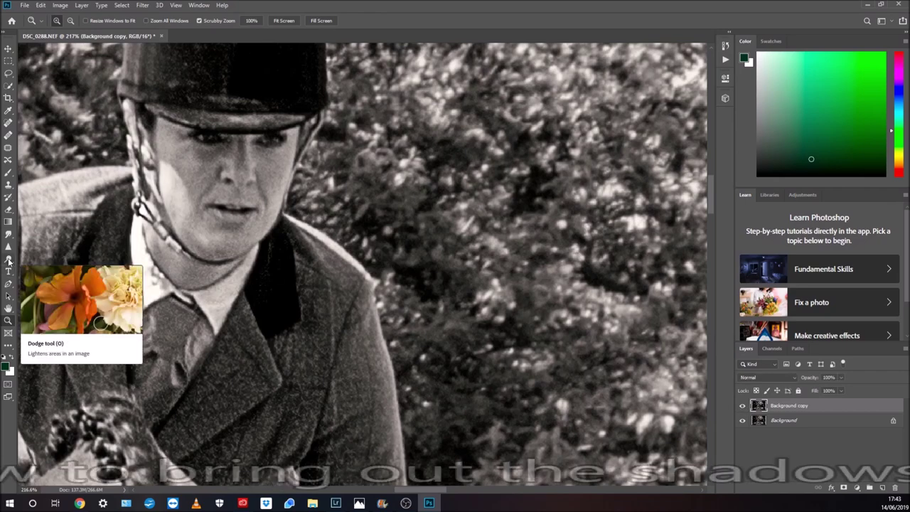
- Set up the Burn tool with Shadows range, 1% exposure and a smaller brush
left_click(9, 261)
left_click(47, 268)
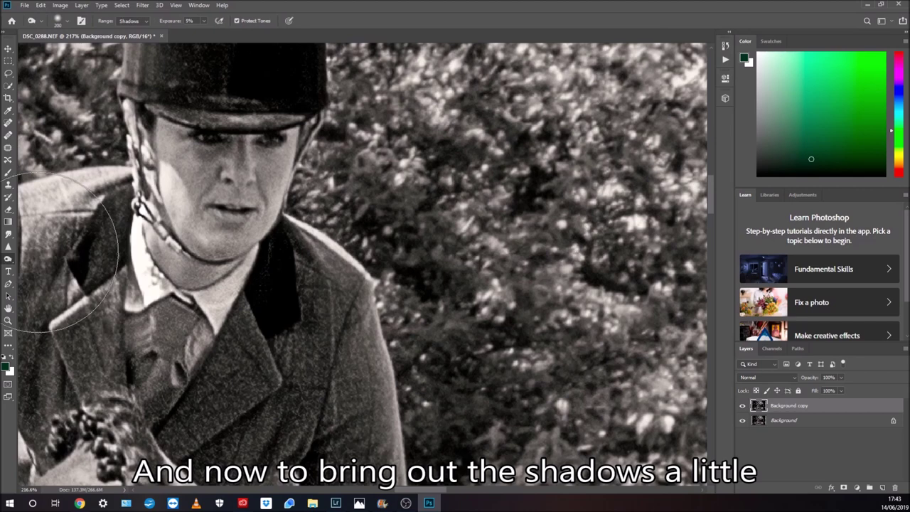
left_click(140, 21)
left_click(143, 27)
left_click(203, 21)
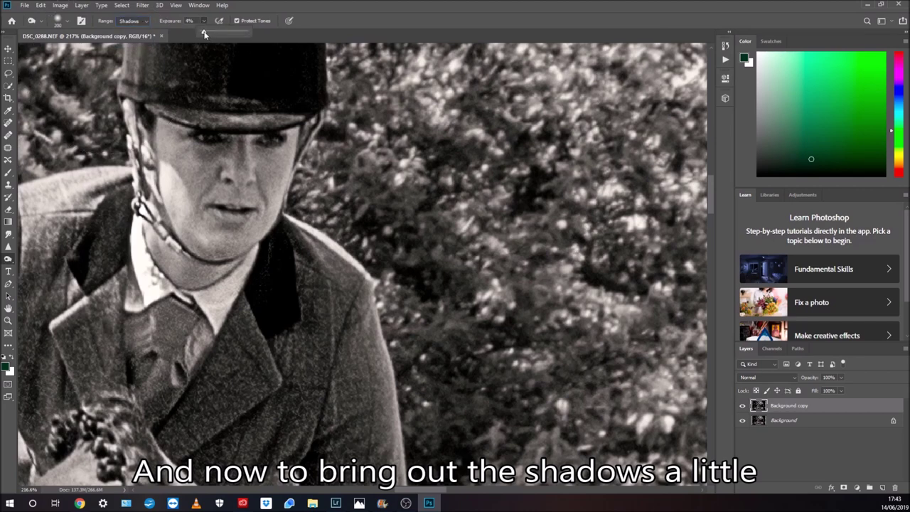
left_click_drag(205, 33, 202, 32)
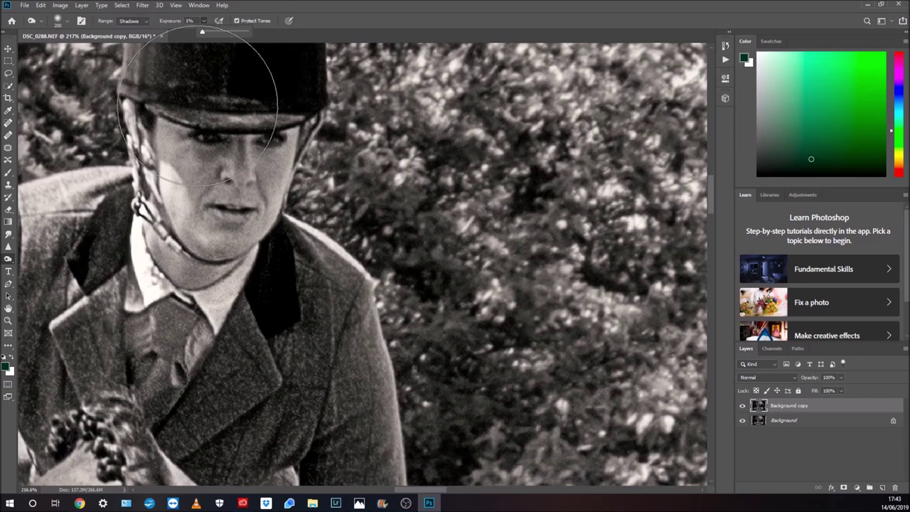
key("bracketleft")
key("bracketleft")
key("bracketleft")
key("bracketleft")
key("bracketleft")
key("bracketleft")
key("bracketleft")
key("bracketleft")
key("bracketleft")
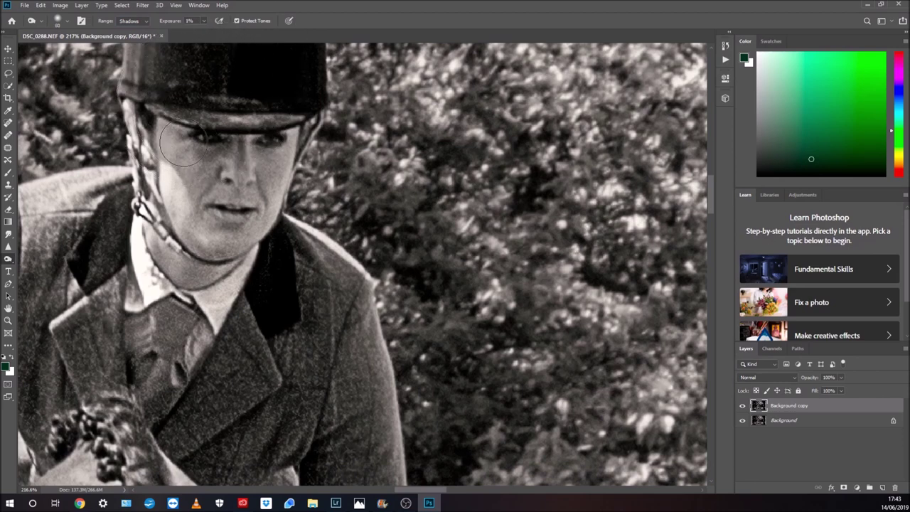
key("bracketleft")
- Zoom out to show the whole photo again
scroll(334, 188, "up", 1)
scroll(341, 192, "up", 1)
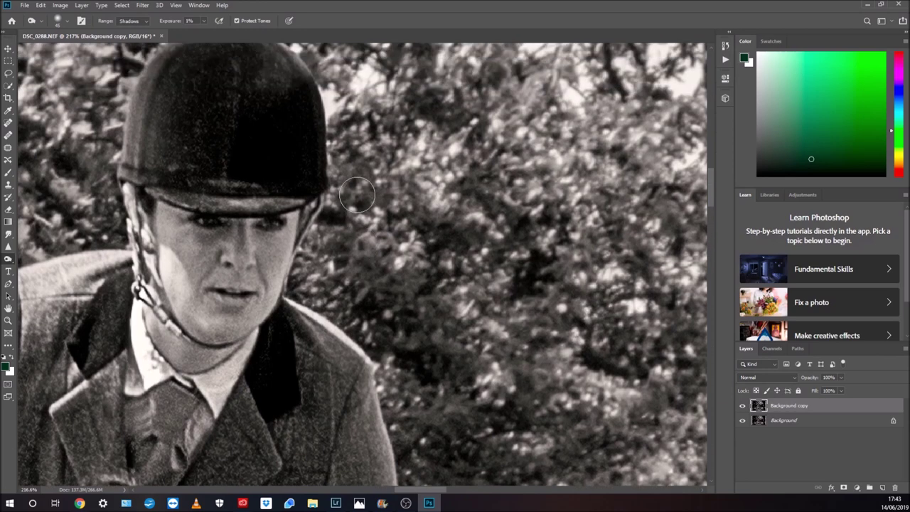
scroll(313, 164, "up", 1)
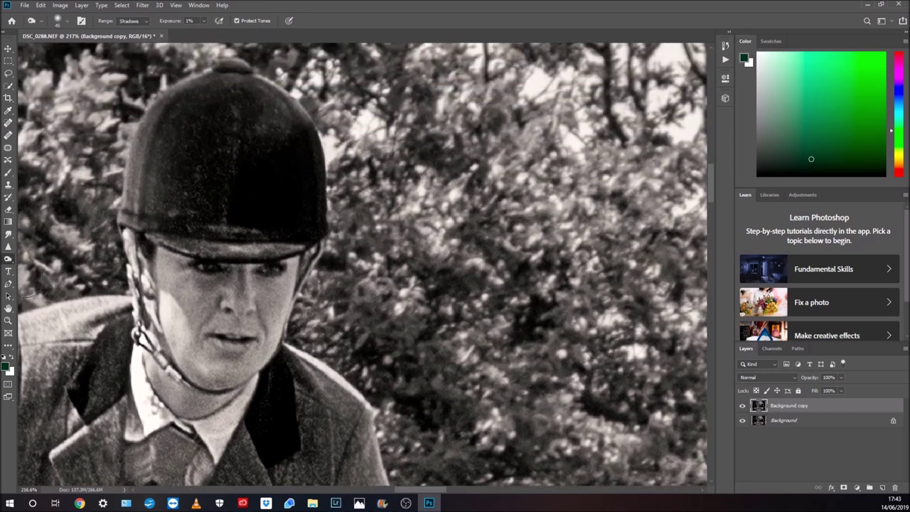
left_click(8, 319)
left_click_drag(233, 219, 153, 264)
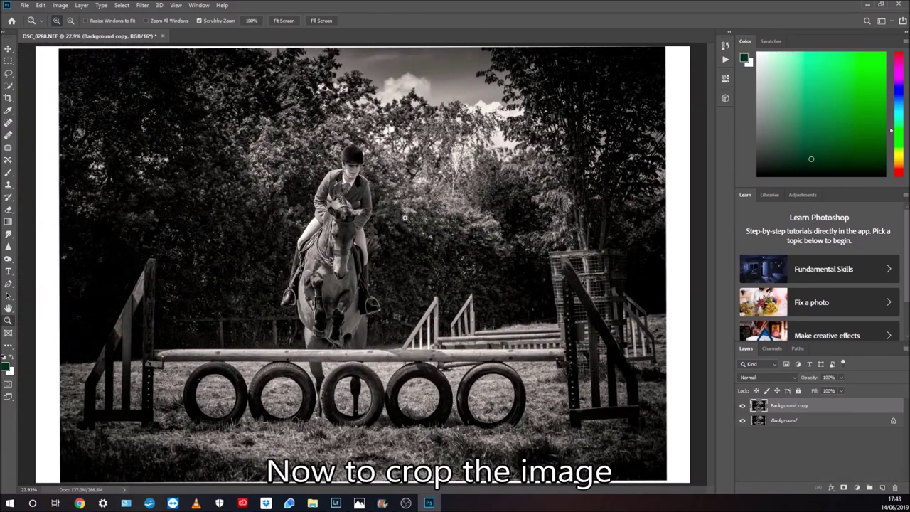
- Crop the photo to a tighter landscape 3:2 frame around the rider and jump
left_click(7, 99)
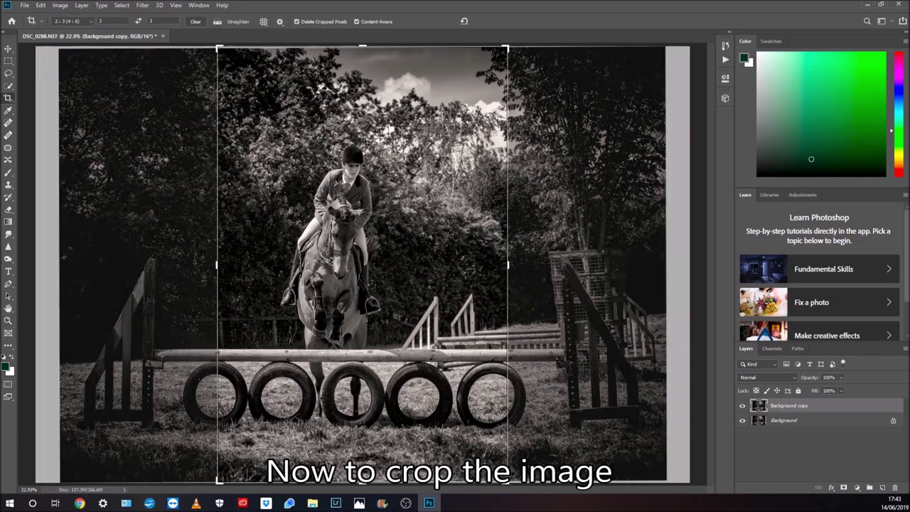
left_click(138, 20)
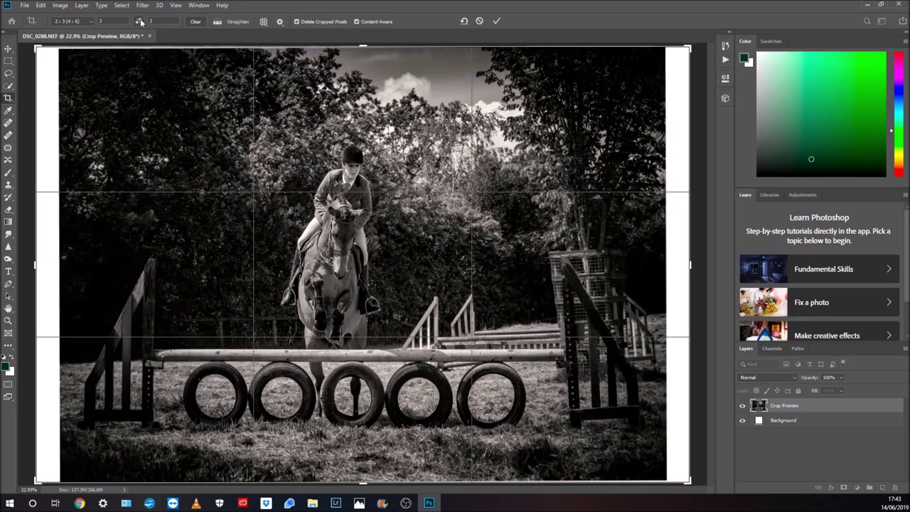
left_click_drag(34, 47, 67, 68)
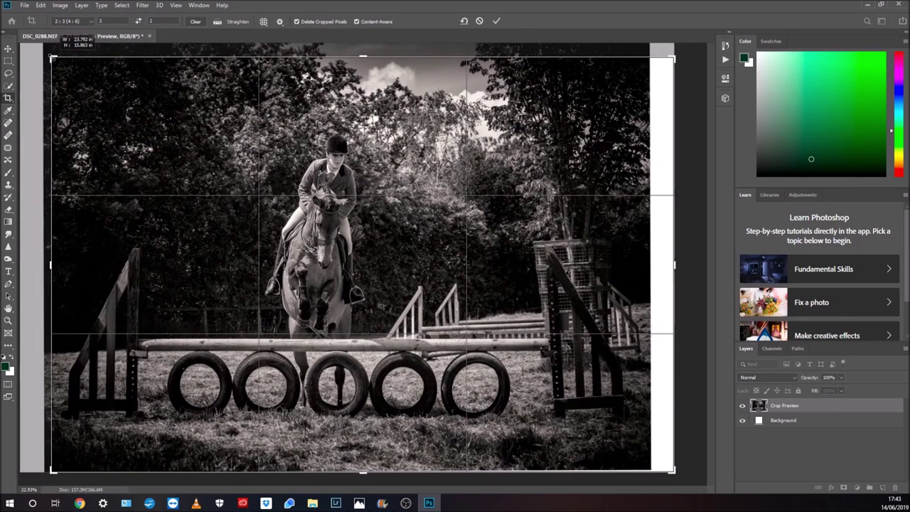
left_click_drag(679, 478, 654, 465)
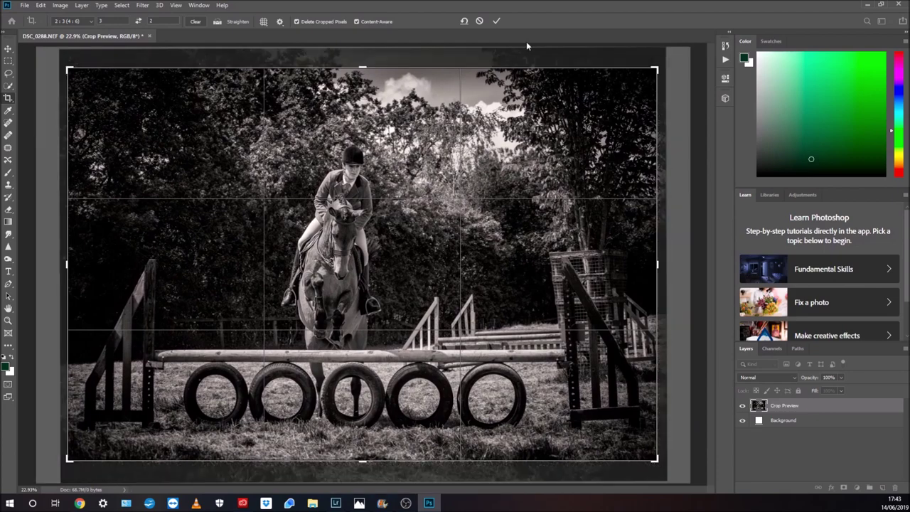
left_click(496, 21)
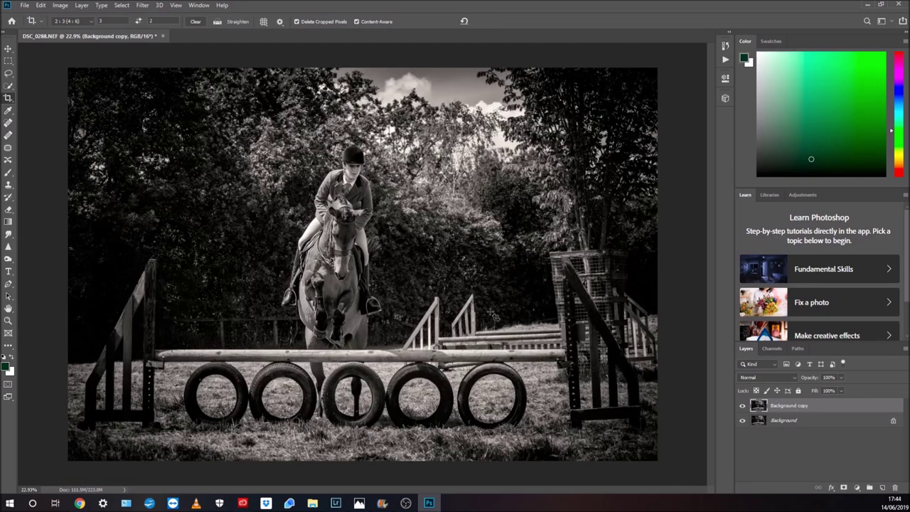
left_click(11, 261)
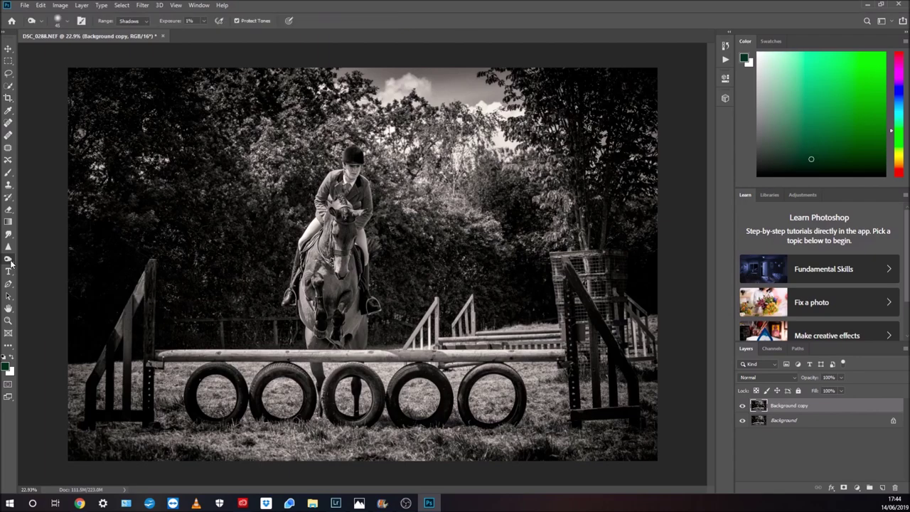
right_click(12, 261)
left_click(30, 260)
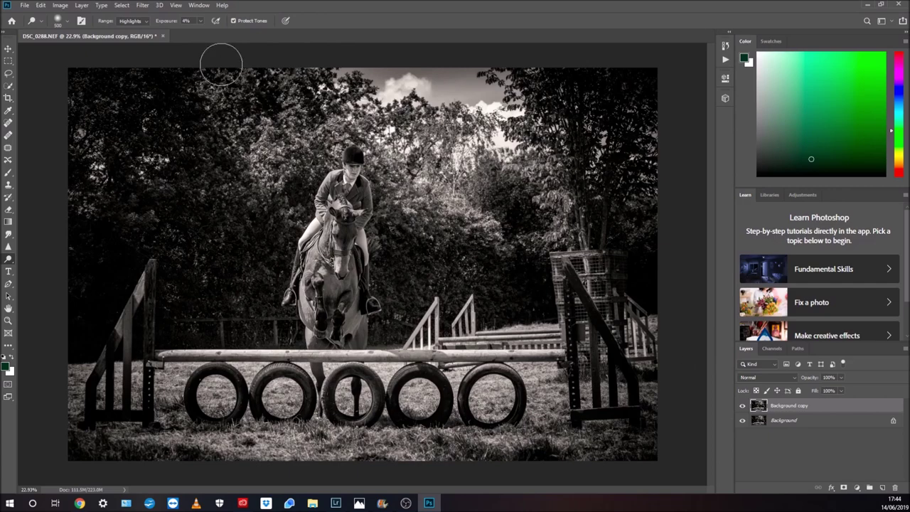
- Apply the saved 'border' recipe in Color Efex Pro 4 and preview it against black
left_click(142, 5)
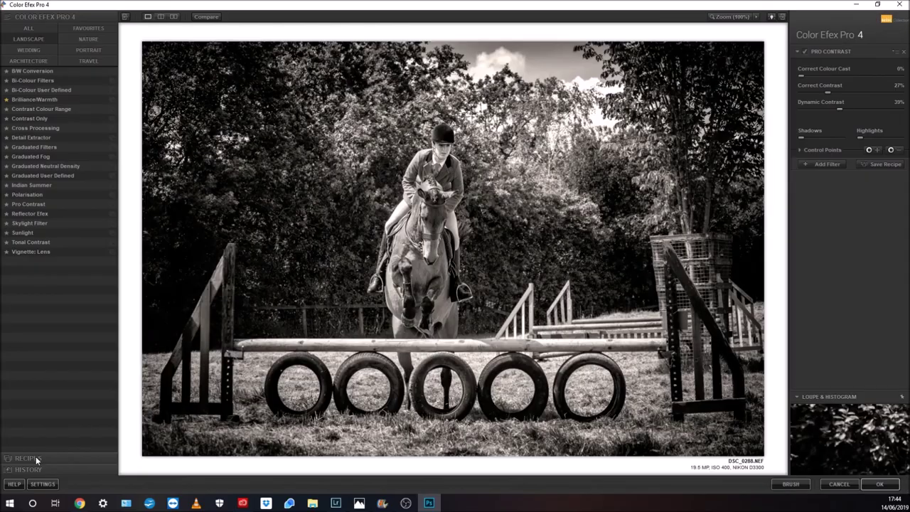
left_click(29, 458)
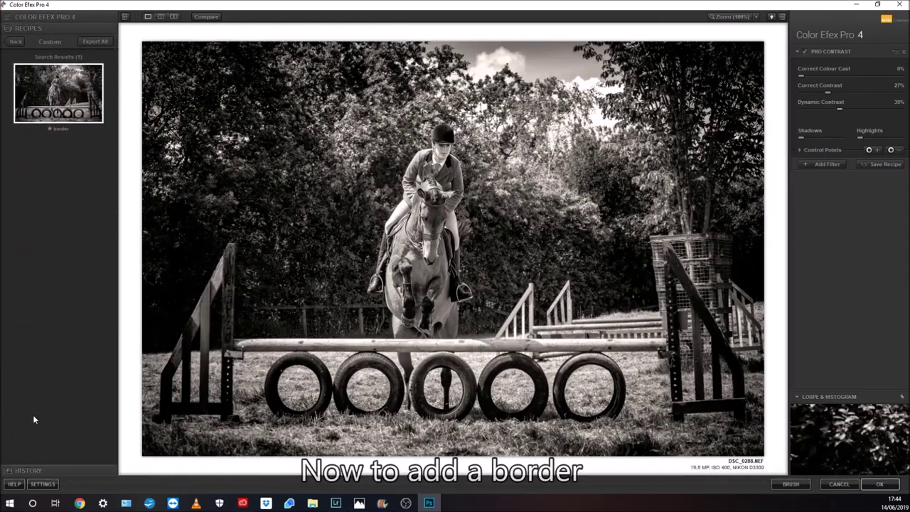
left_click(69, 103)
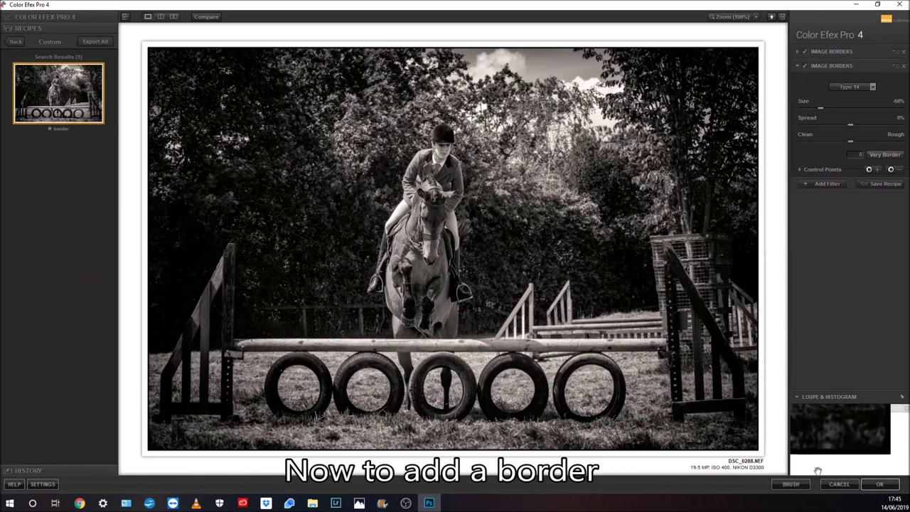
left_click(772, 17)
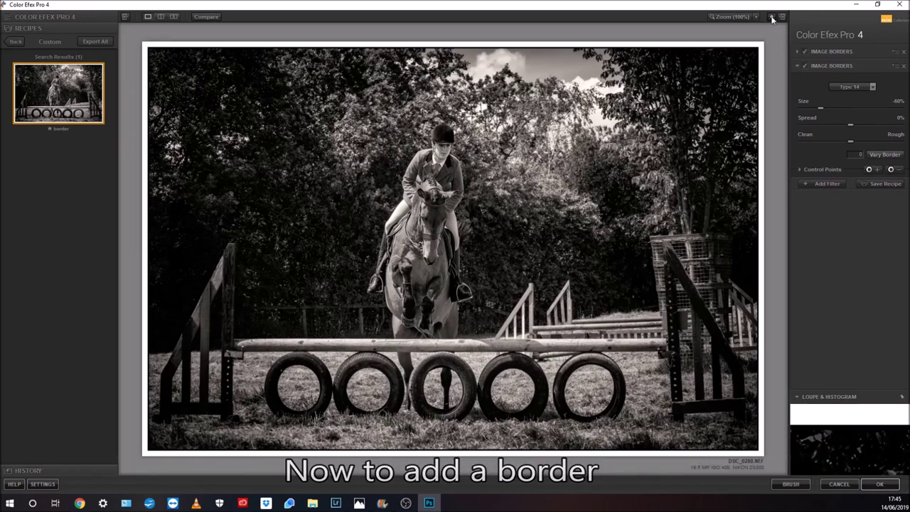
left_click(772, 18)
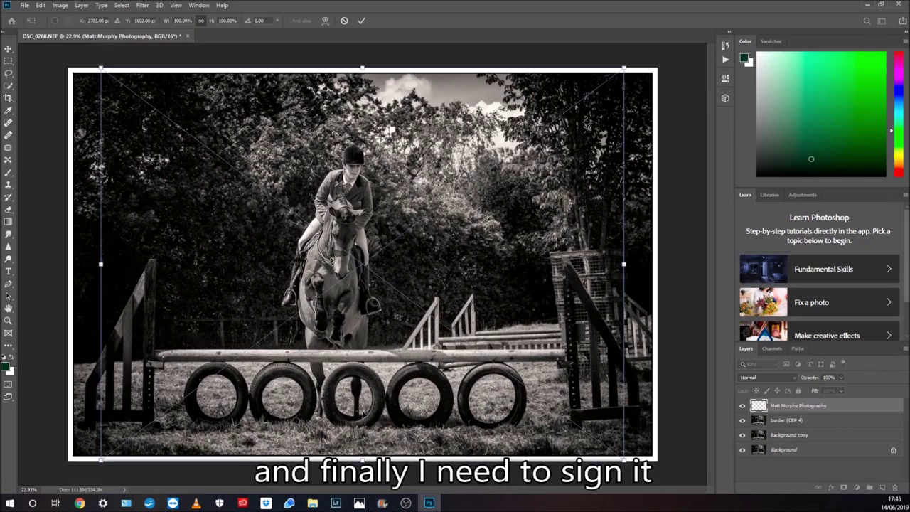
- Scale the signature to 67.2% and place it over the tyres near the bottom centre
mouse_move(309, 246)
left_mouse_down()
mouse_move(407, 267)
mouse_move(415, 386)
left_mouse_up()
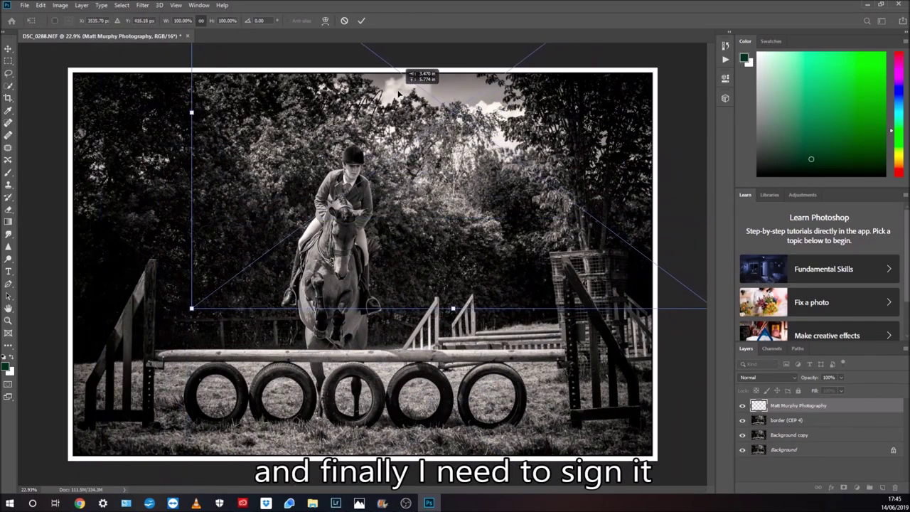
left_click_drag(416, 386, 406, 402)
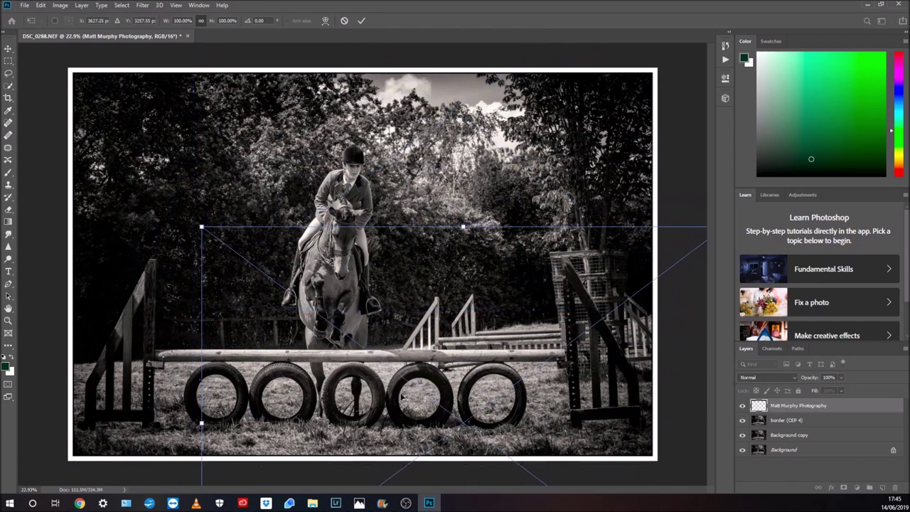
left_click_drag(202, 227, 373, 356)
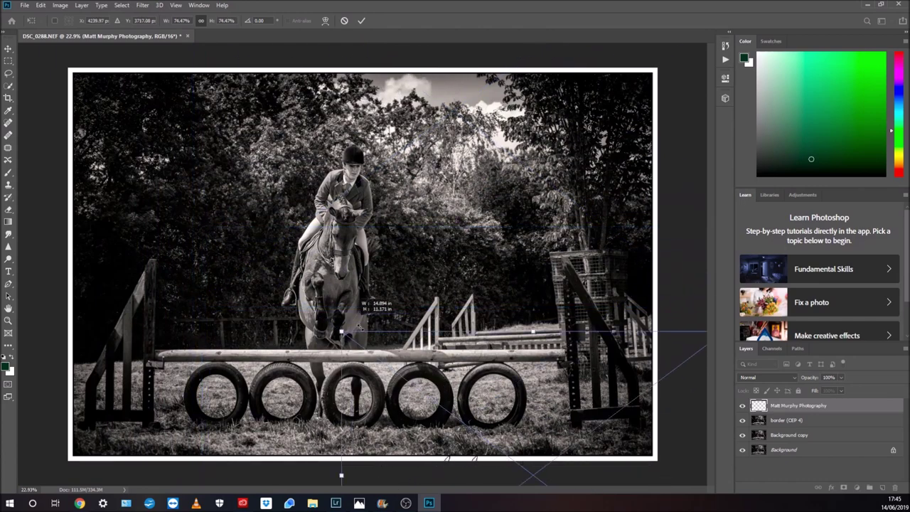
left_click_drag(546, 448, 411, 395)
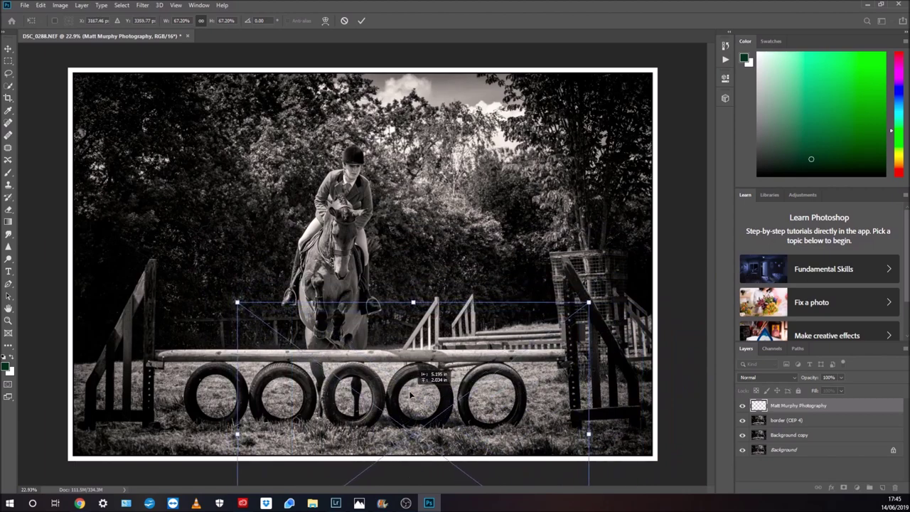
mouse_move(411, 395)
left_mouse_down()
mouse_move(359, 310)
mouse_move(420, 393)
left_mouse_up()
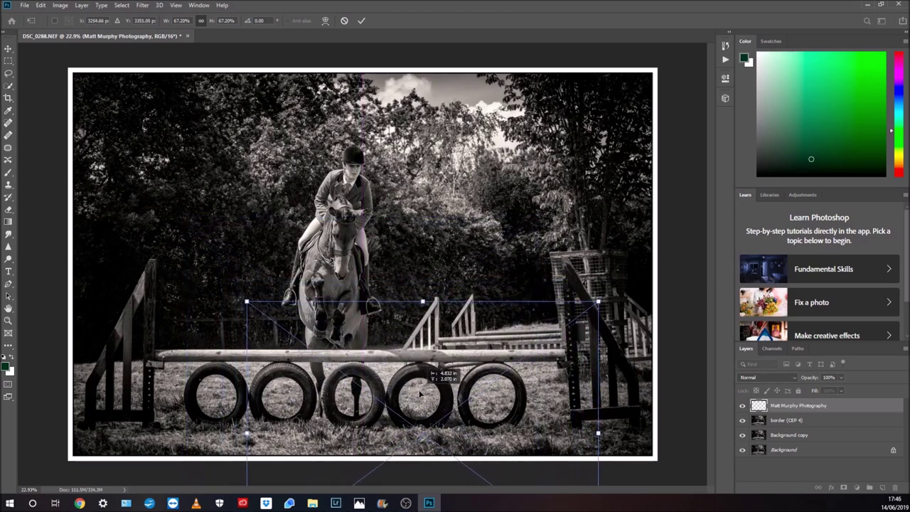
left_click(363, 20)
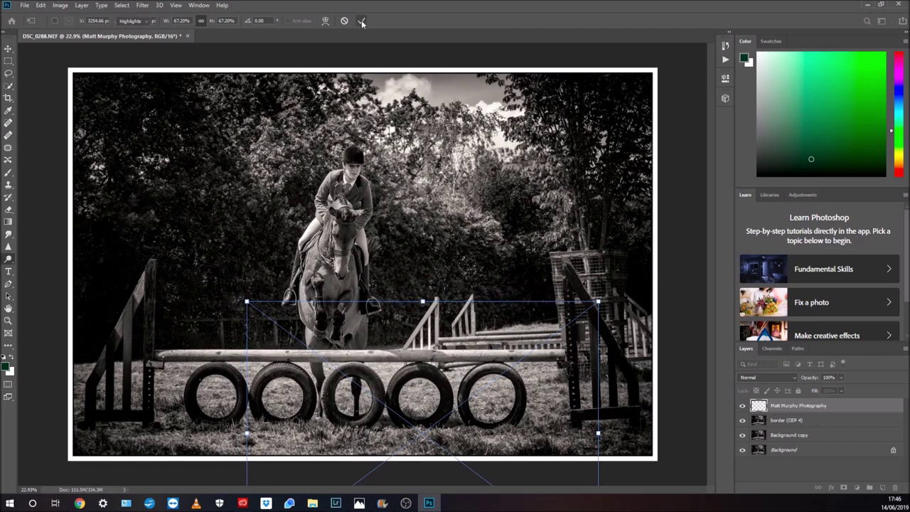
key("o")
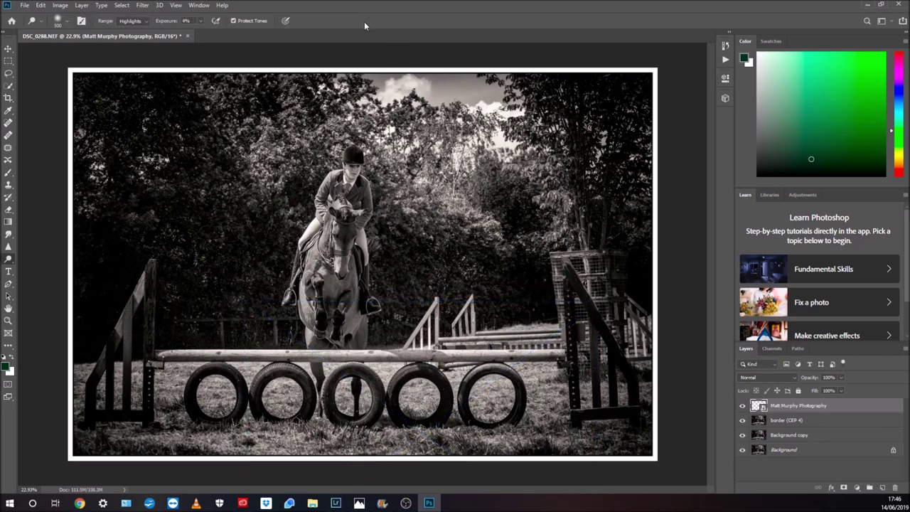
- Invert the signature layer to white with an Invert smart filter (Ctrl+I)
key("ctrl+i")
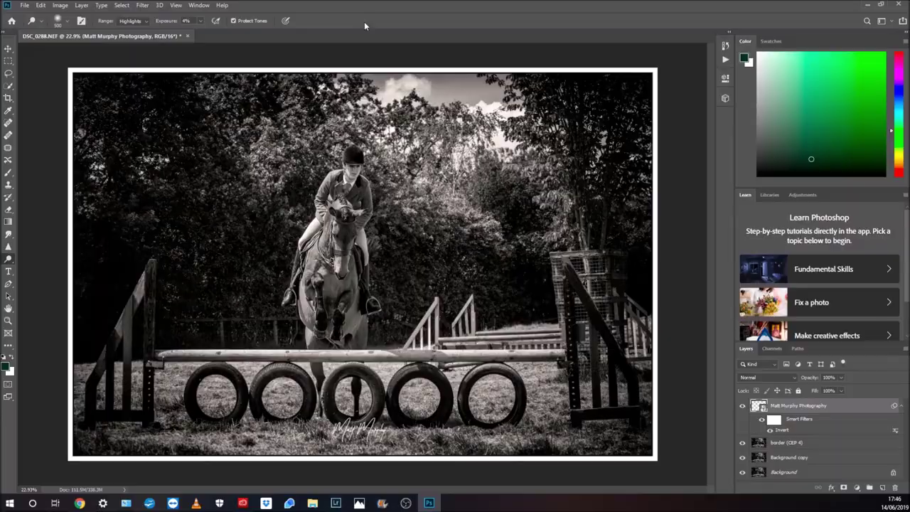